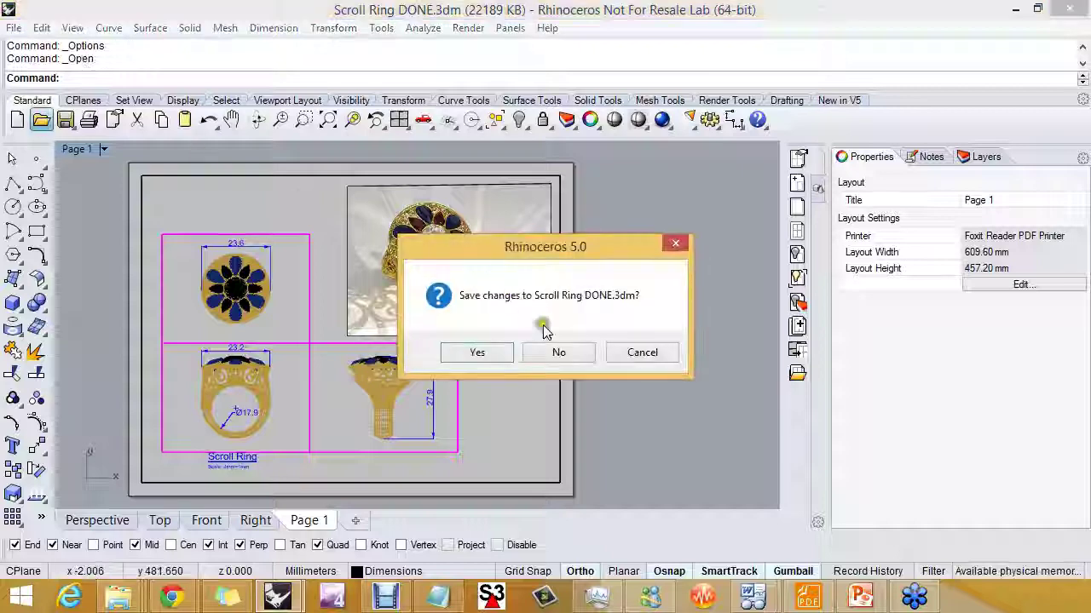
Discard the scroll ring changes and open earrings_dim.3dm from Intro_to_Layouts > Examples > Amys_earrings
left_click(555, 351)
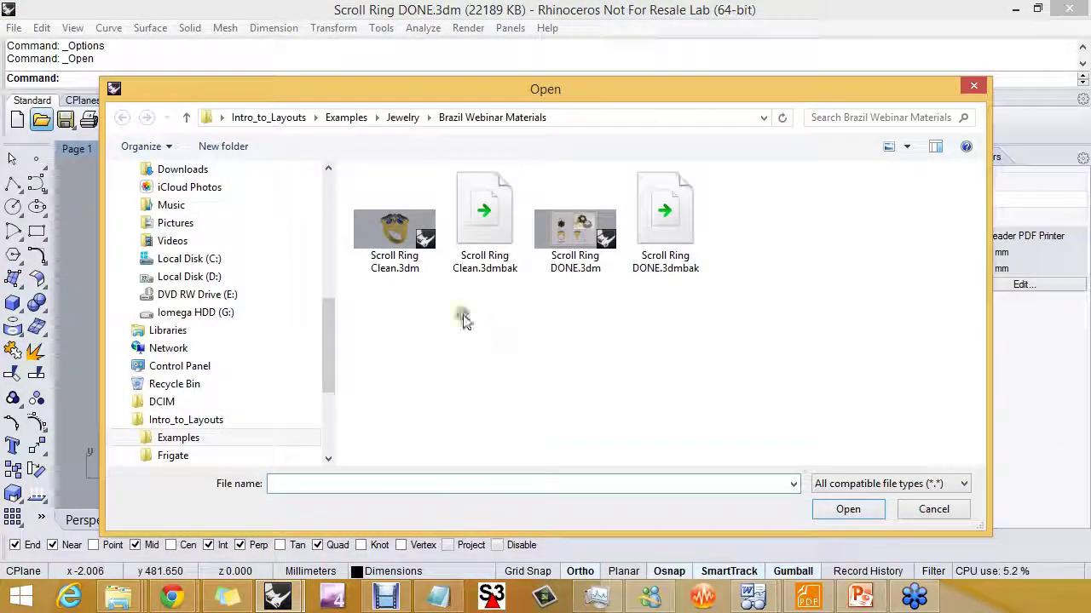
left_click_drag(332, 355, 331, 371)
scroll(331, 370, "down", 3)
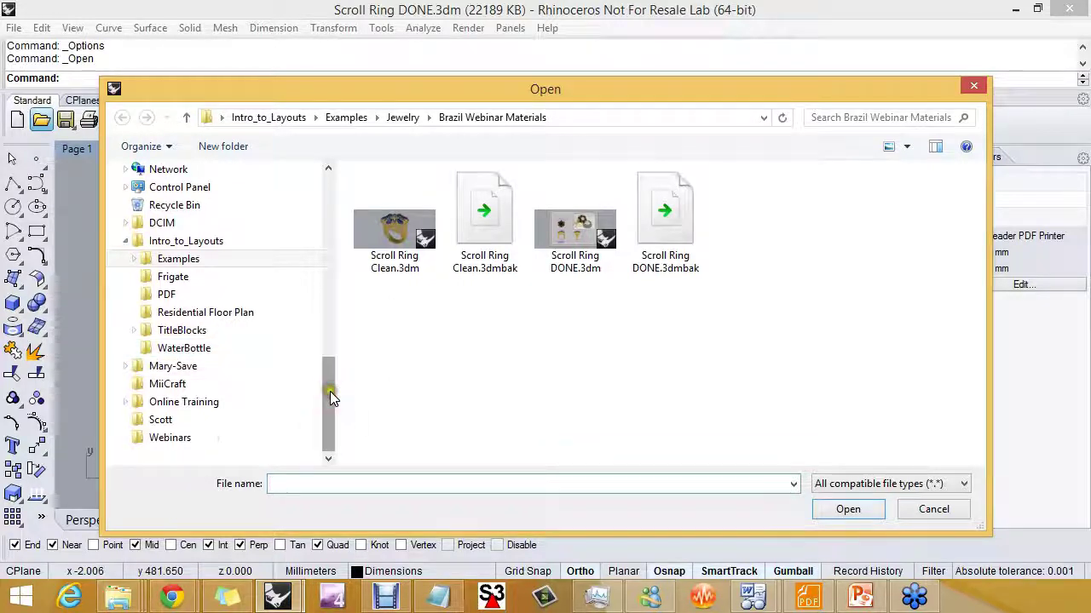
scroll(337, 400, "up", 1)
left_click(149, 296)
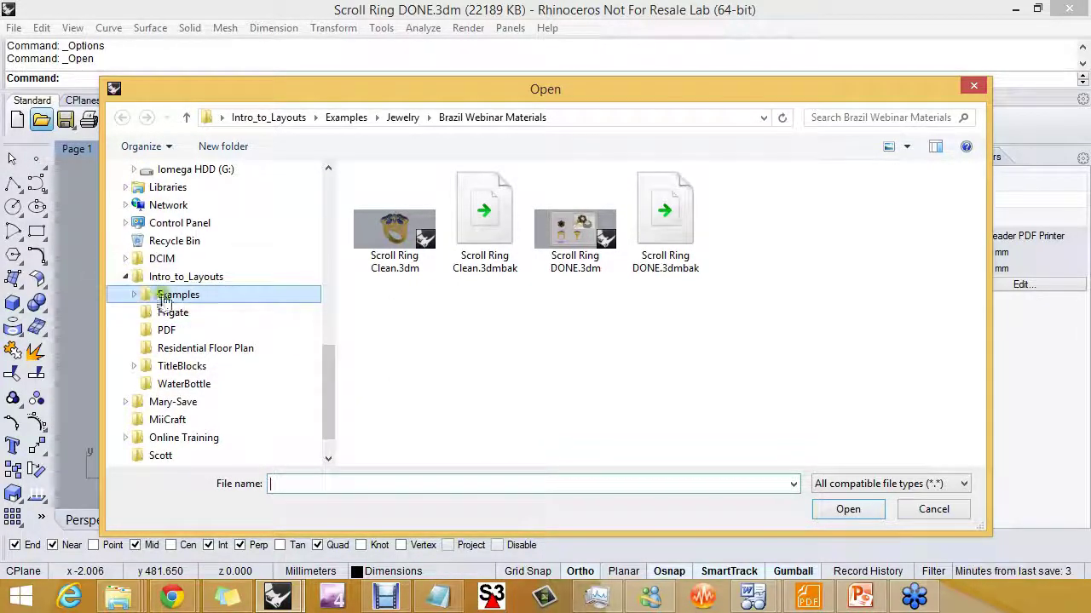
left_click(134, 295)
left_click_drag(331, 347, 331, 362)
left_click(206, 295)
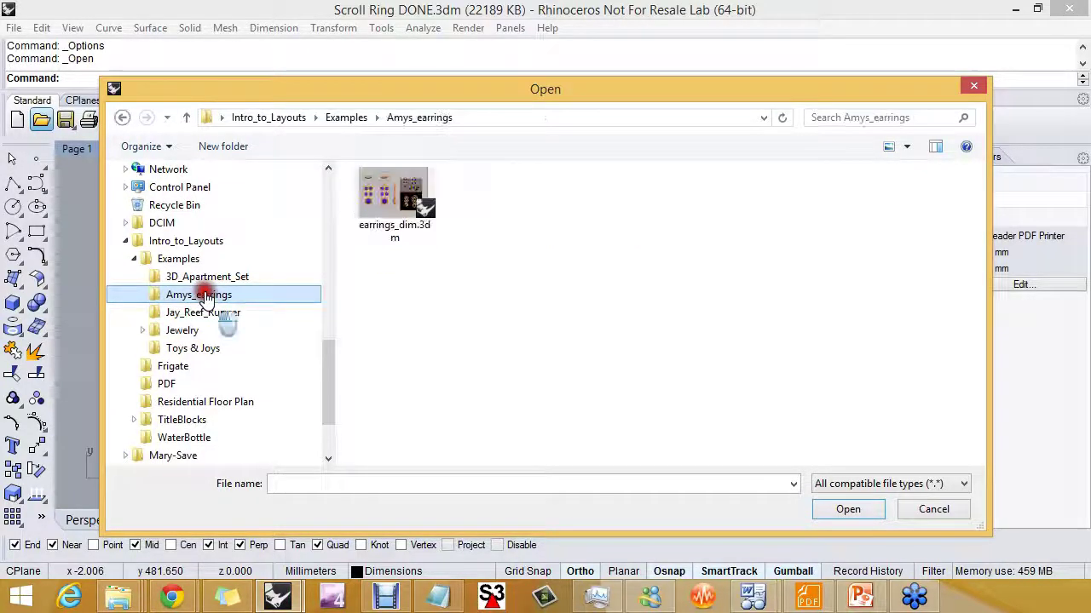
double_click(391, 239)
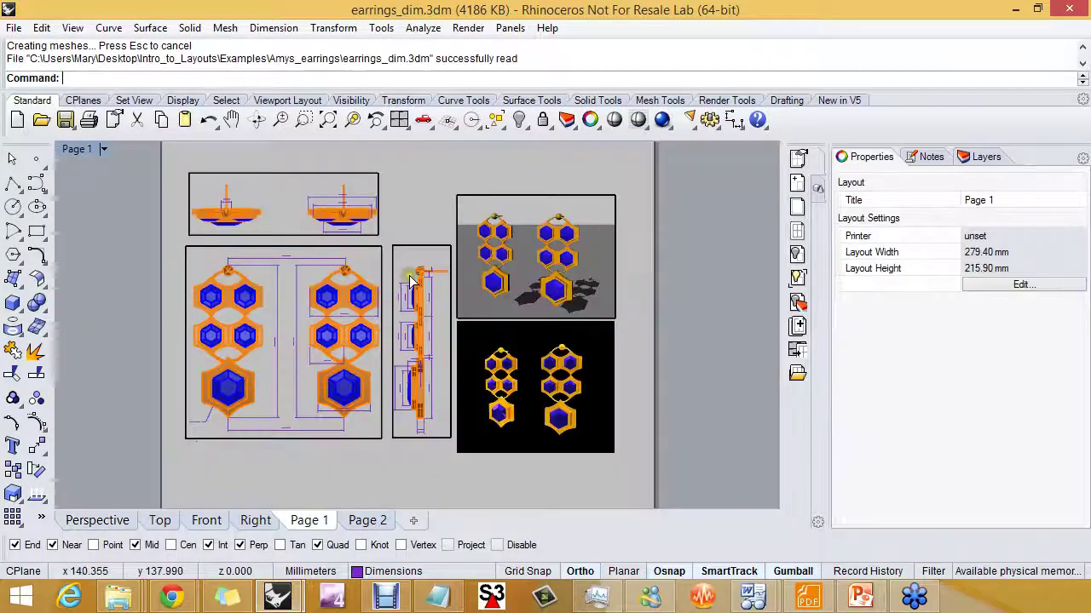
right_click_drag(339, 351, 340, 337)
scroll(271, 341, "up", 4)
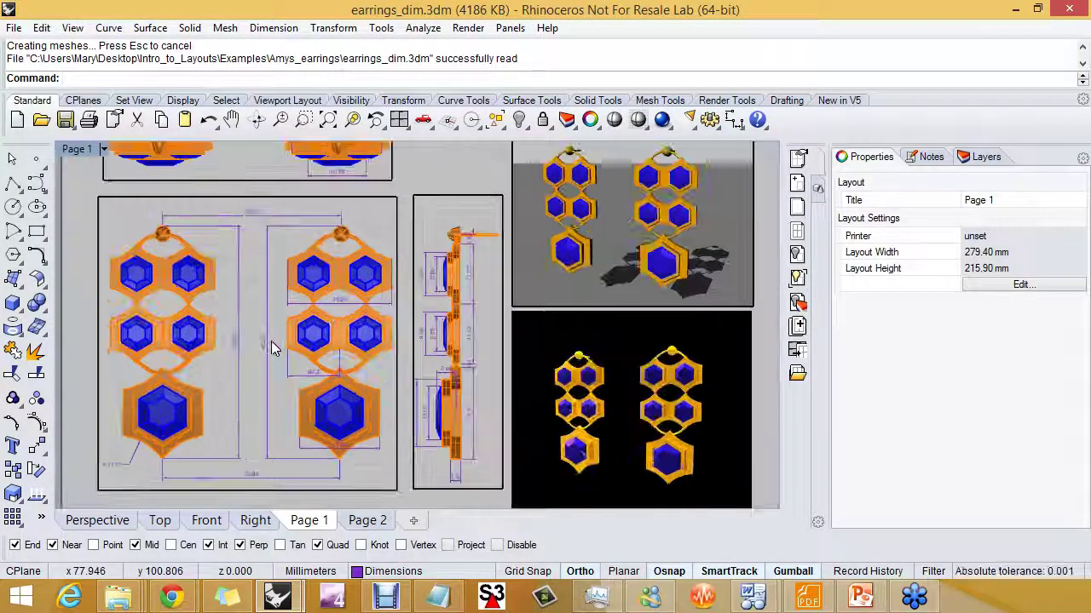
right_click_drag(349, 341, 307, 248)
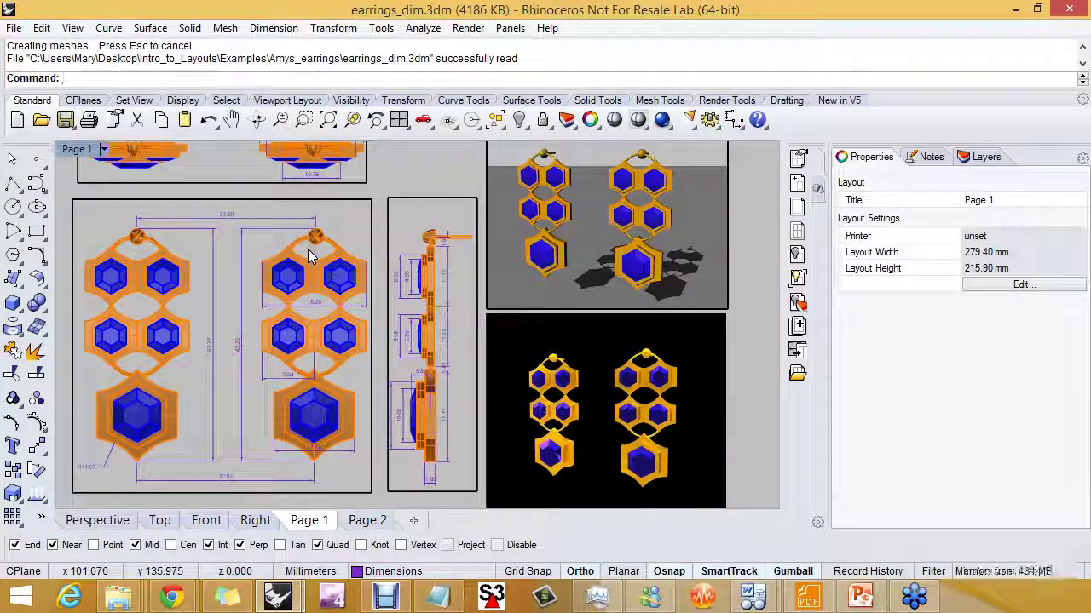
scroll(307, 249, "down", 2)
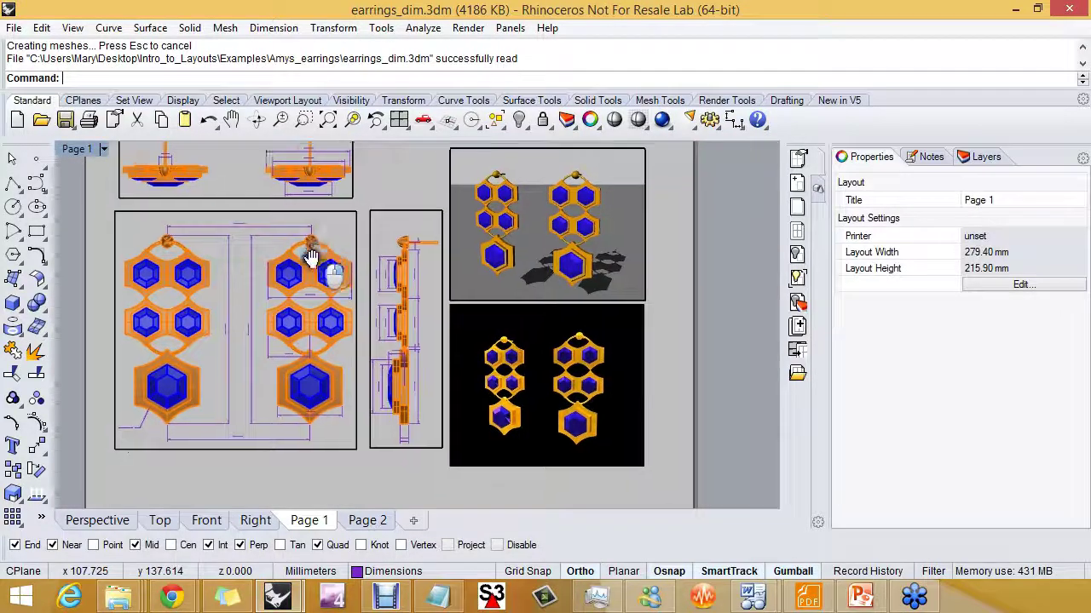
right_click_drag(307, 248, 301, 271)
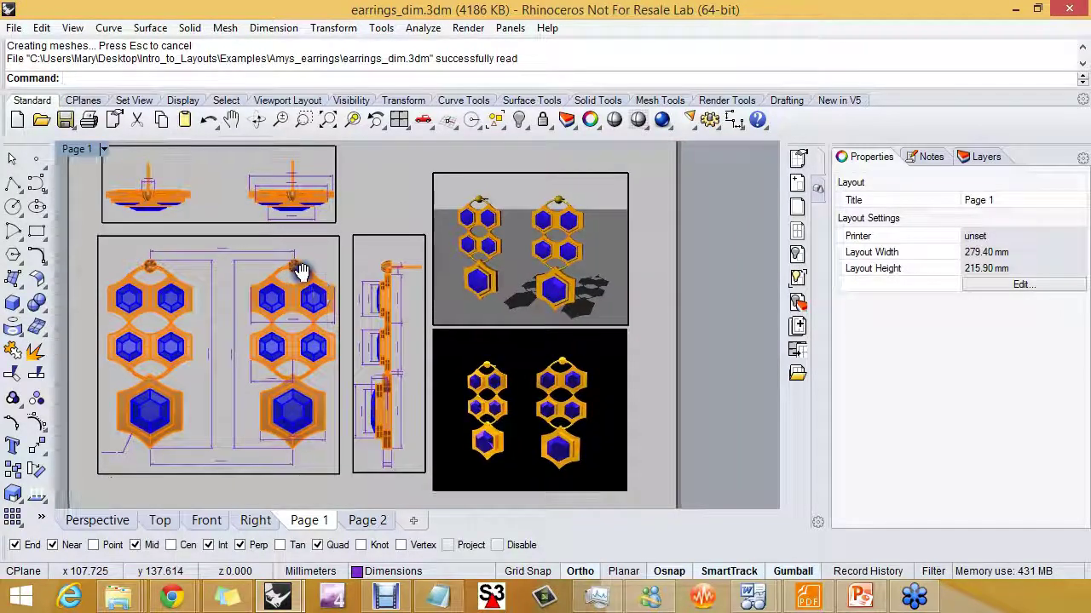
left_click(335, 223)
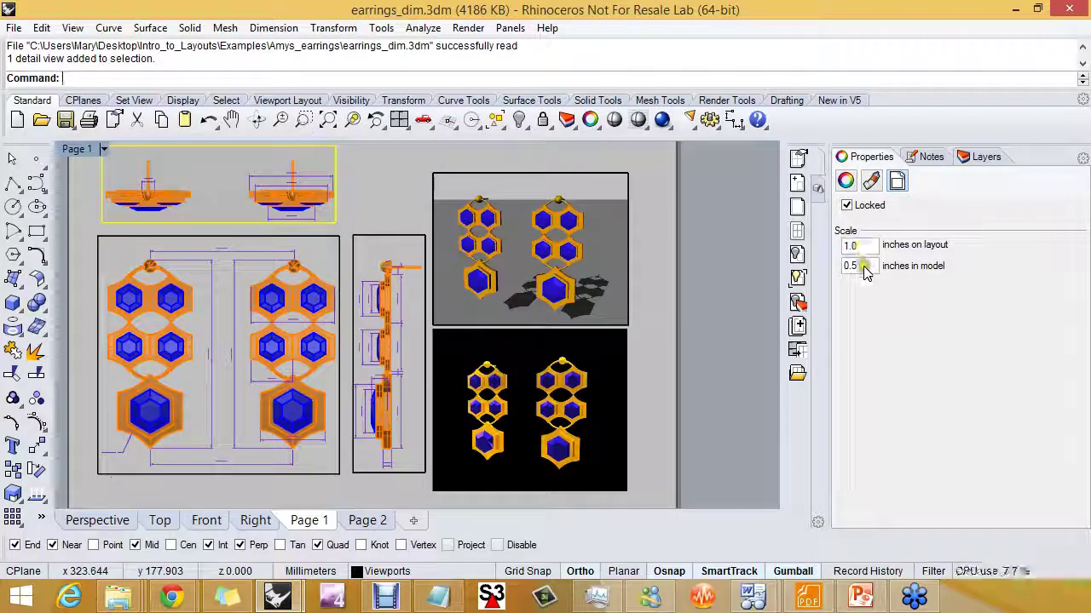
scroll(298, 241, "up", 2)
scroll(299, 243, "down", 1)
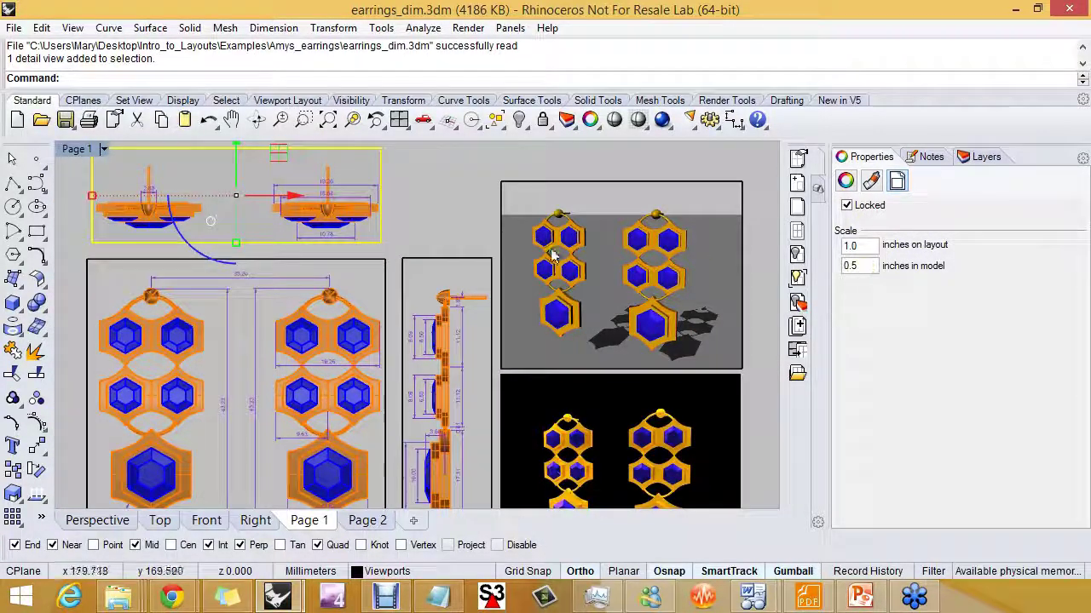
left_click(401, 209)
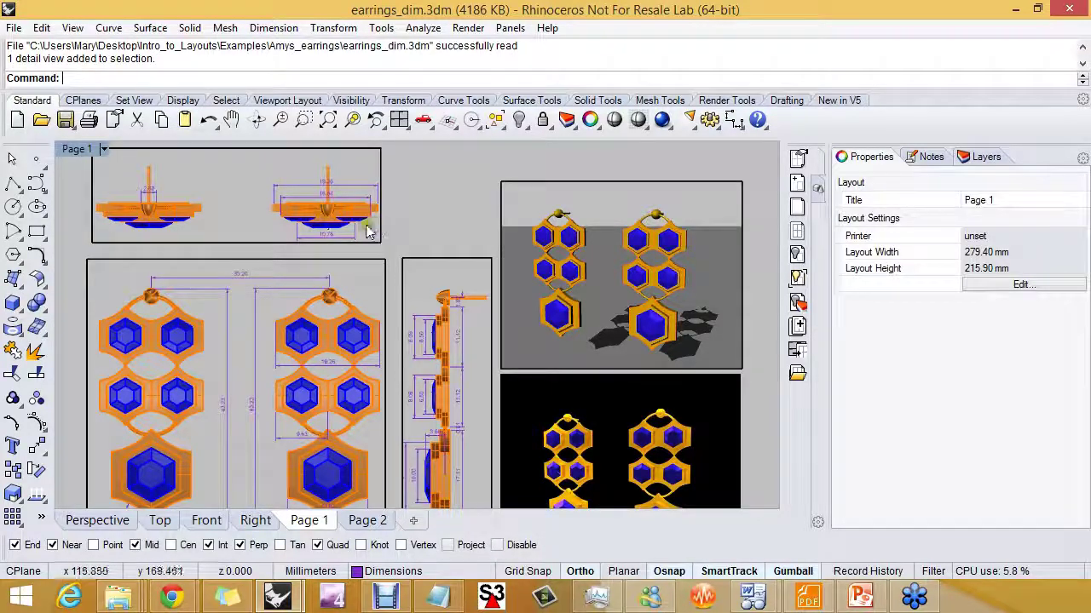
scroll(303, 247, "down", 1)
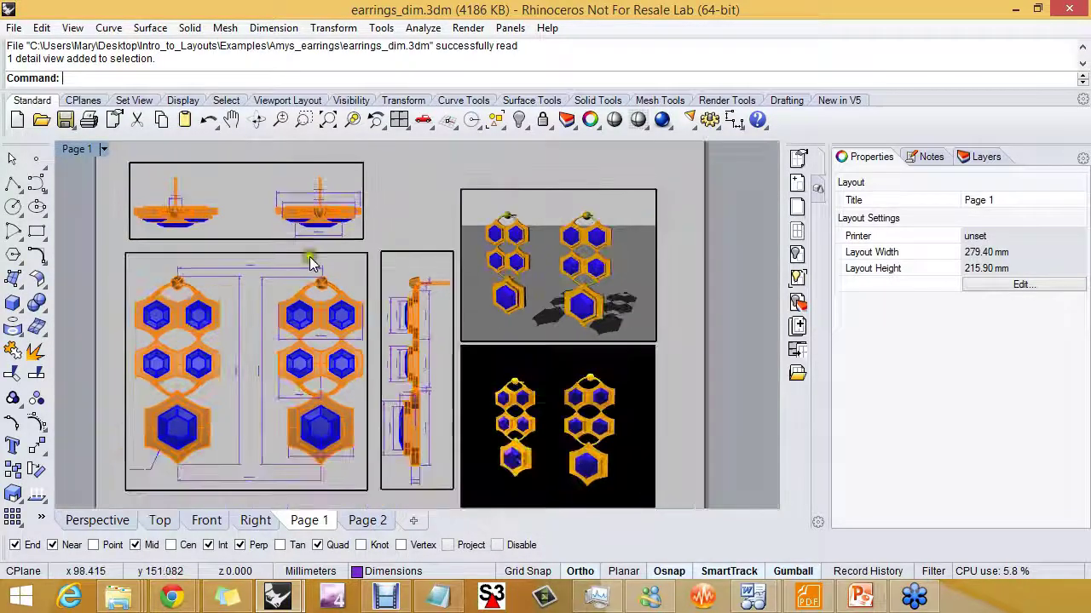
scroll(326, 254, "down", 1)
scroll(371, 329, "up", 1)
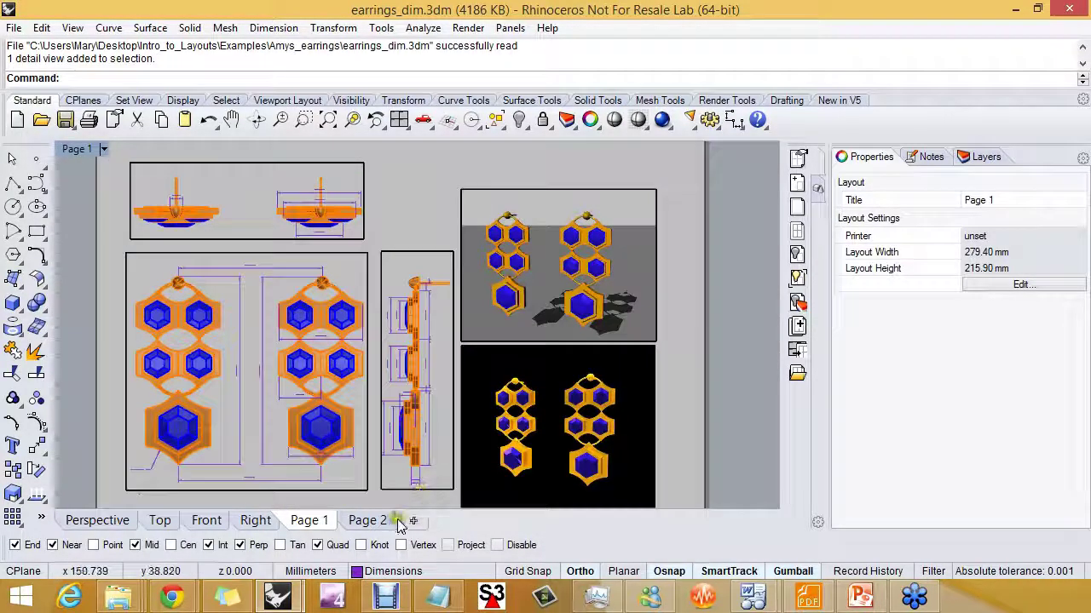
right_click(317, 520)
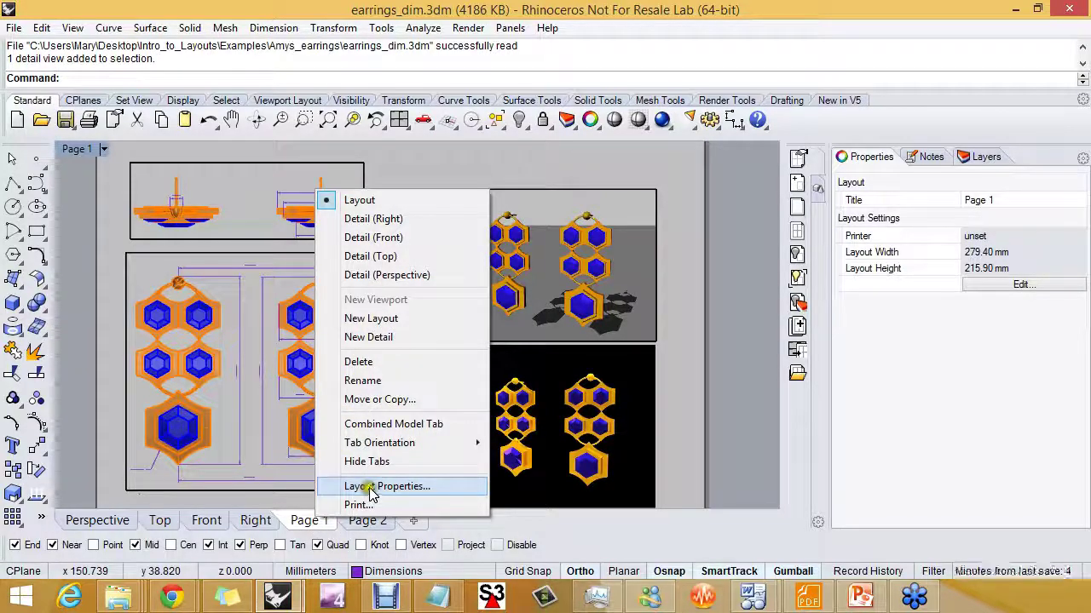
left_click(369, 487)
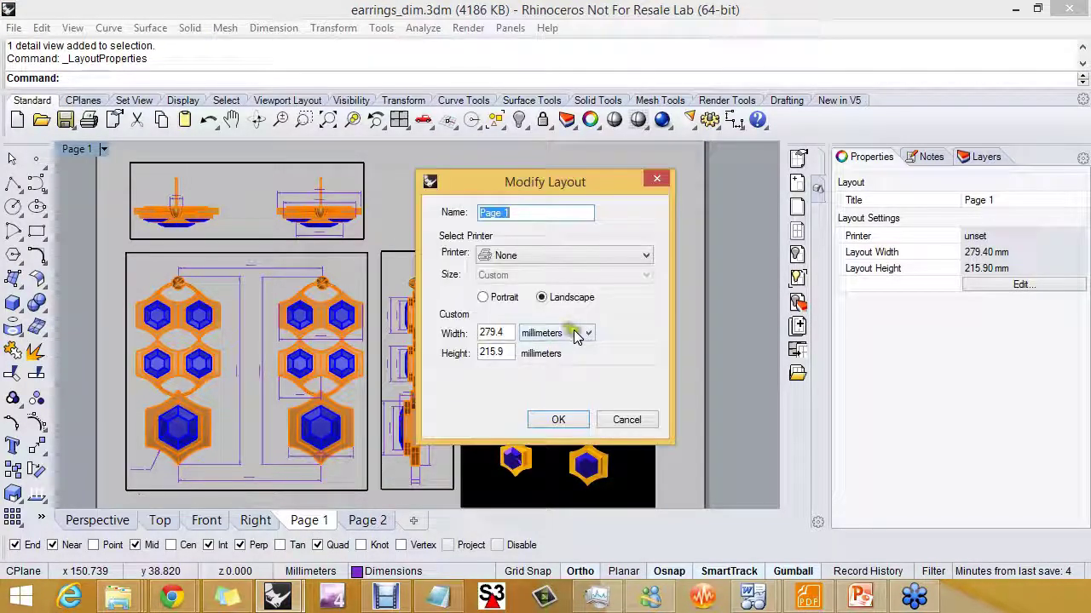
left_click(575, 334)
left_click(550, 347)
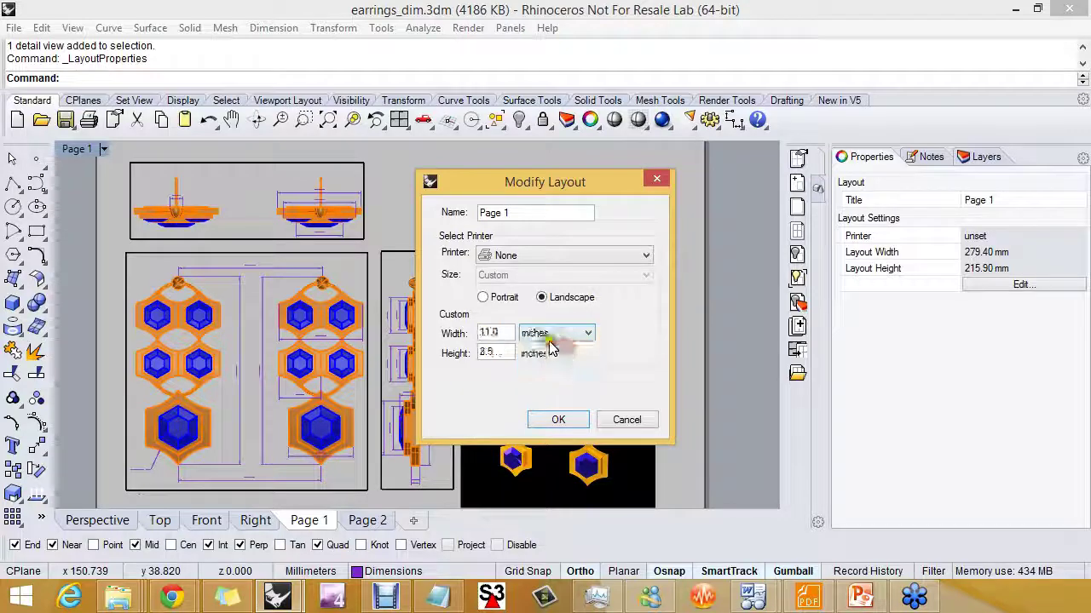
left_click(627, 420)
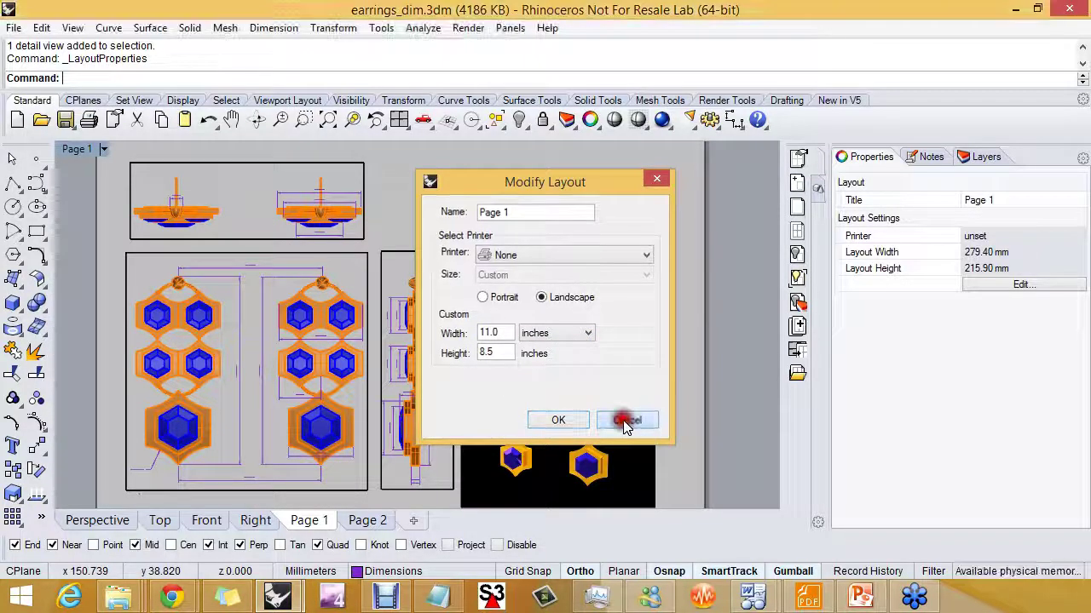
left_click(701, 123)
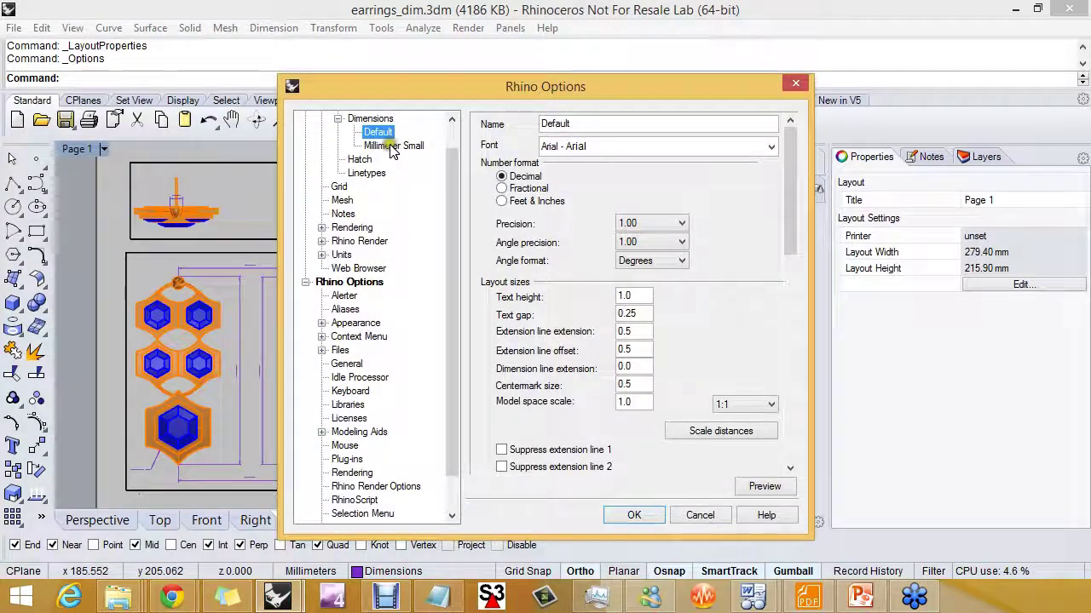
Set the Millimeter Small style's dimension and leader arrow lengths to 5 and apply
left_click(383, 172)
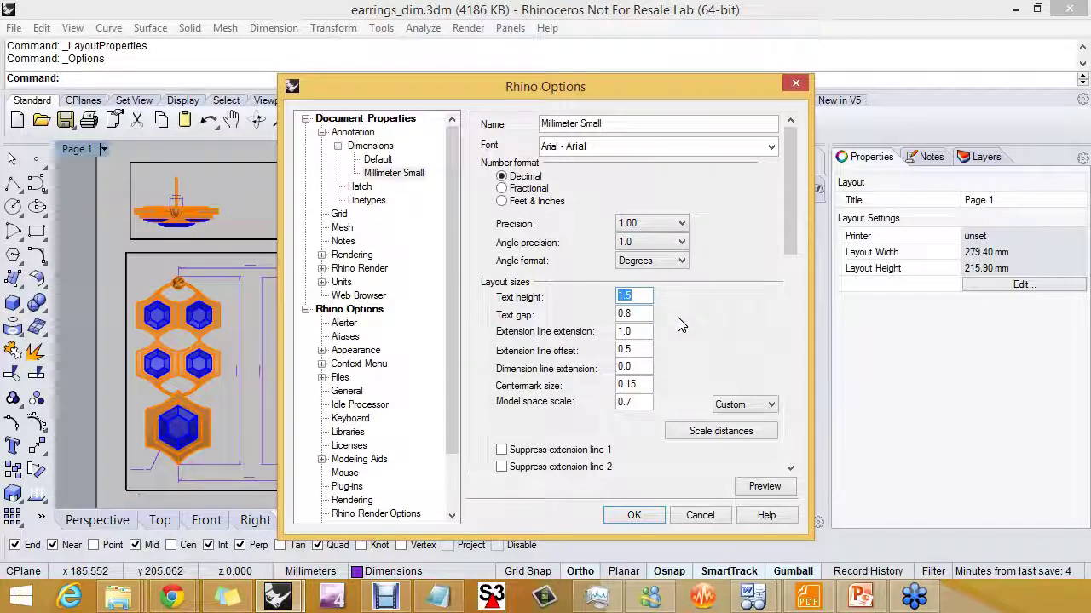
left_click_drag(790, 249, 786, 299)
left_click_drag(638, 390, 585, 385)
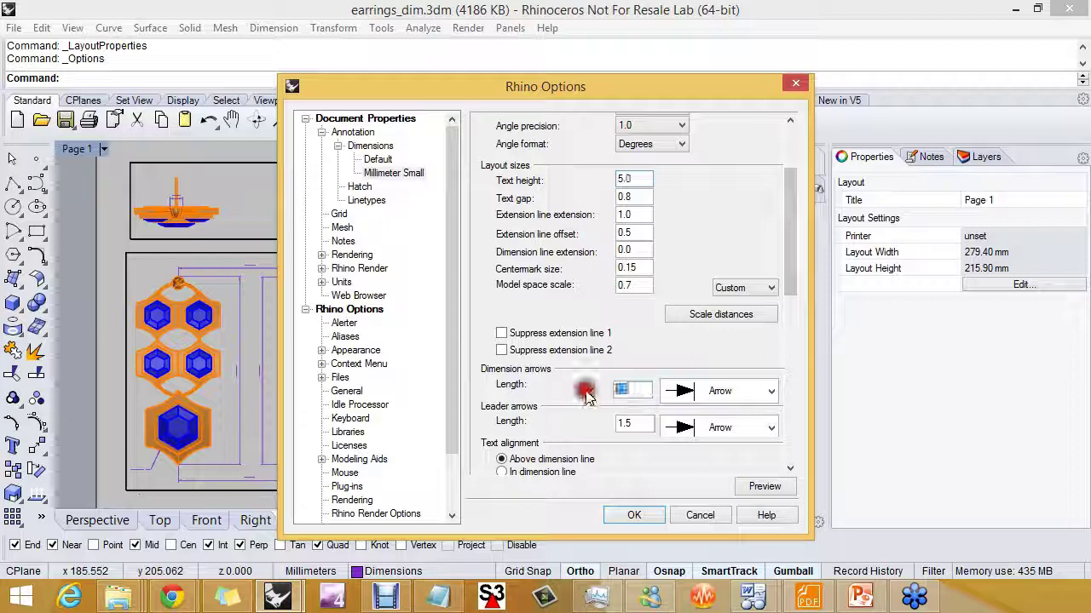
type("5")
left_click_drag(642, 423, 596, 423)
left_click(637, 390)
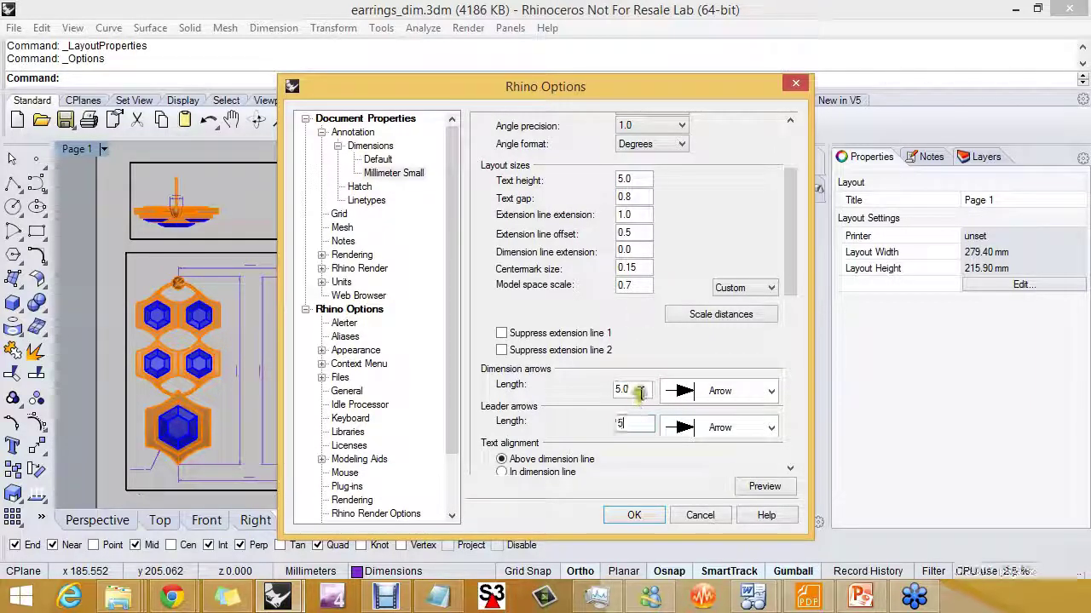
type("5")
left_click(632, 514)
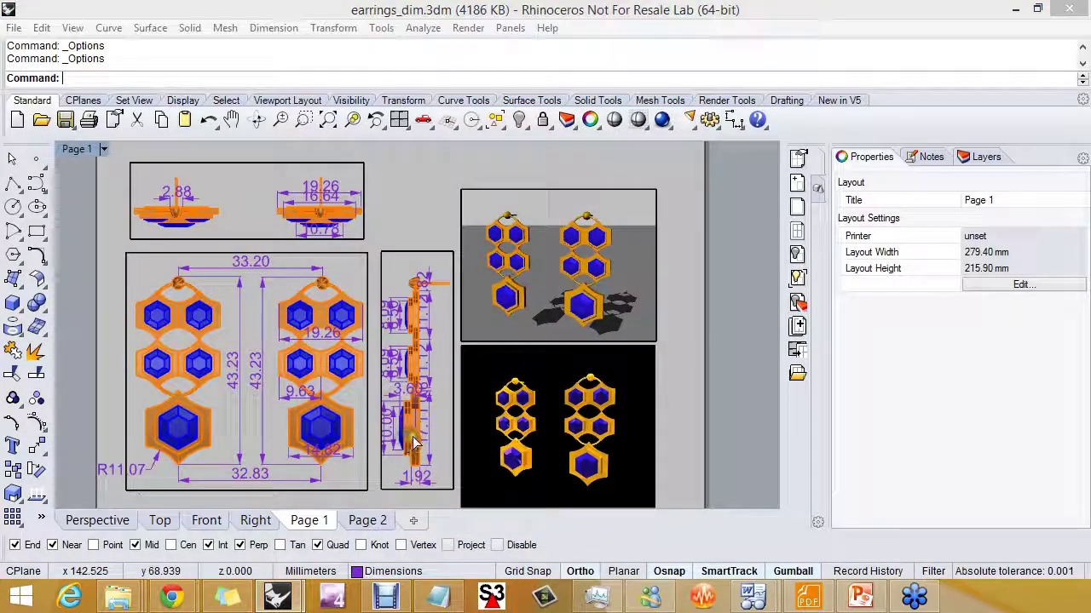
Reopen the dimension style options and set the text height to 3
right_click(415, 443)
left_click_drag(645, 294, 584, 295)
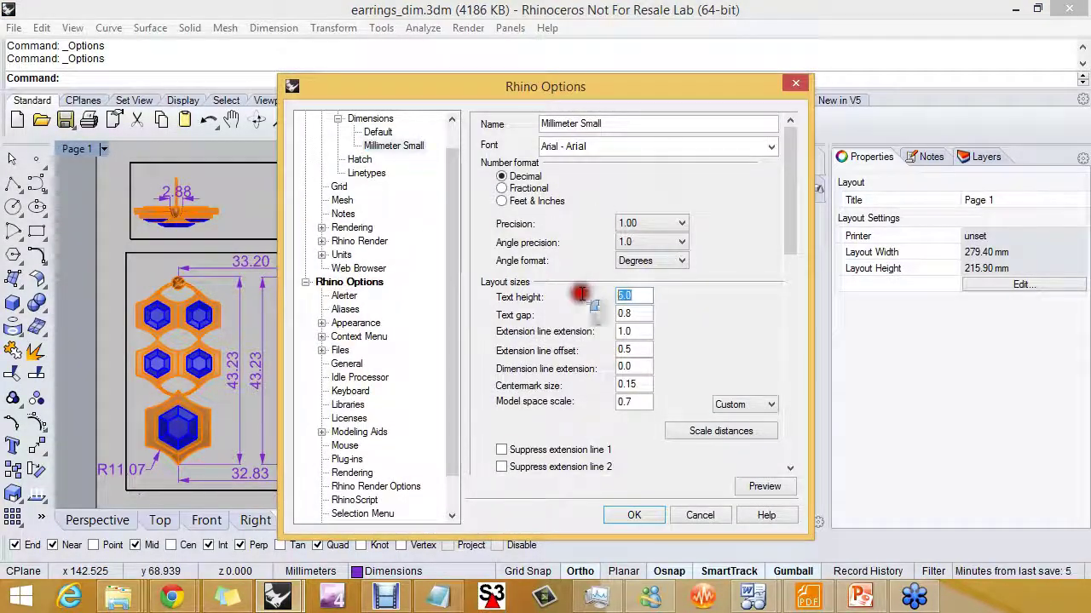
type("3")
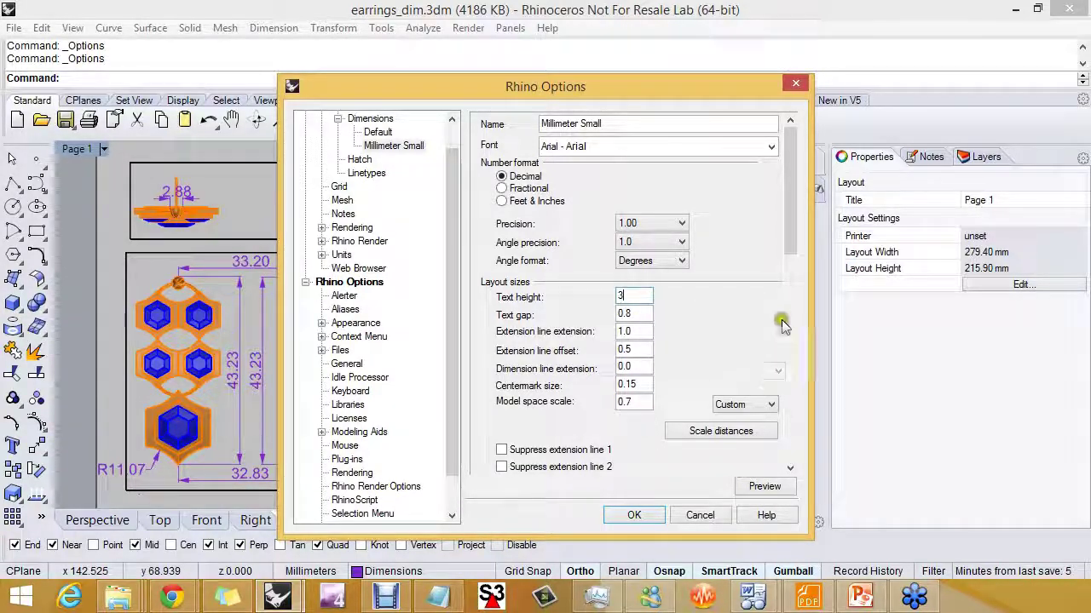
scroll(787, 247, "down", 3)
left_click_drag(649, 351, 615, 385)
Set the arrow length to 3, apply the style, and check the side detail's scale
type("3")
left_click(631, 515)
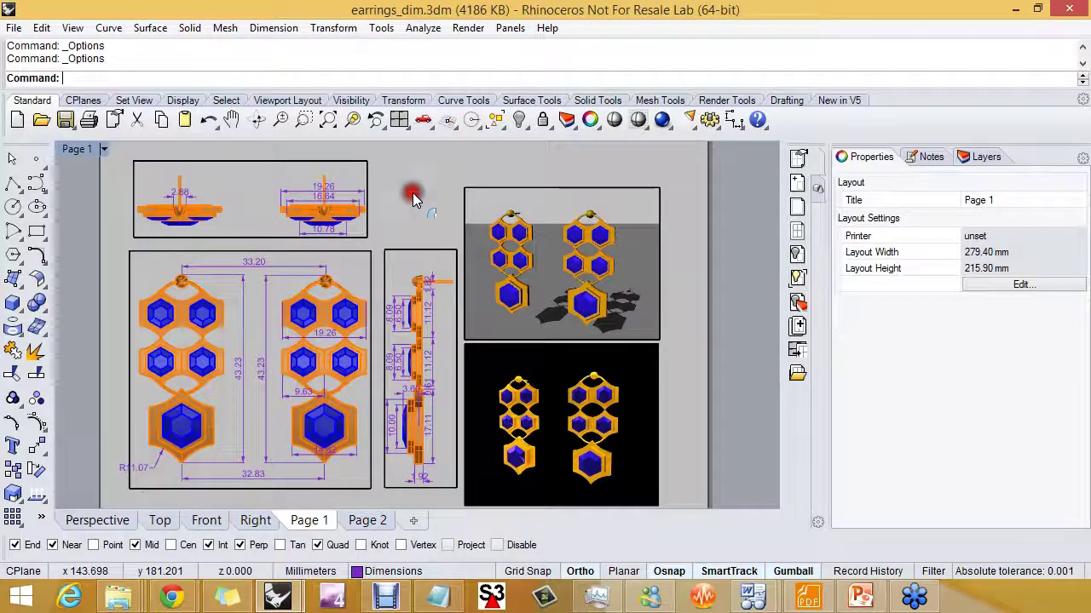
scroll(482, 402, "down", 3)
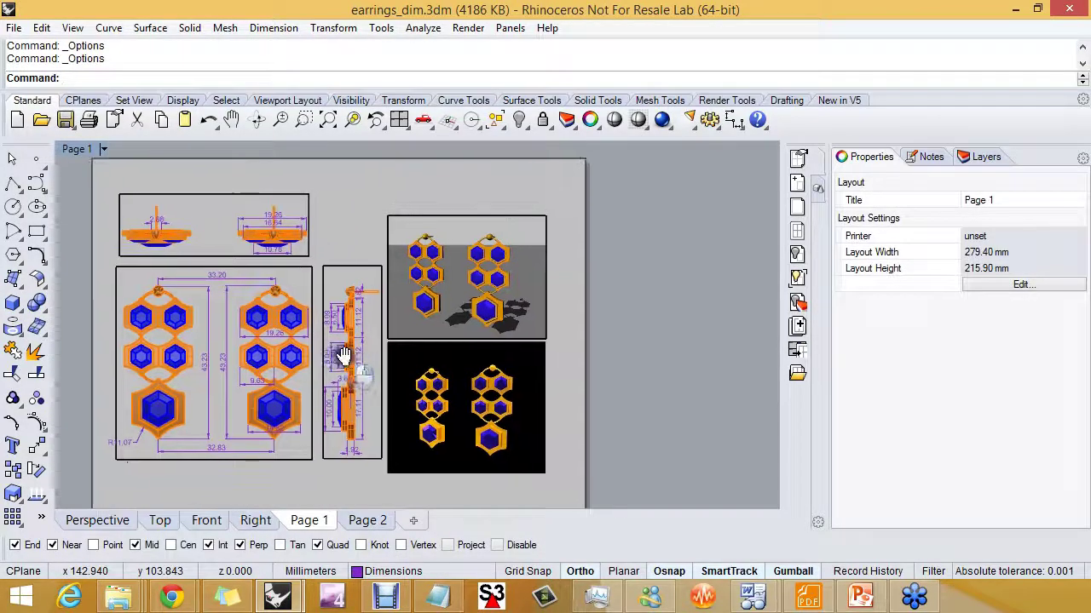
left_click(350, 267)
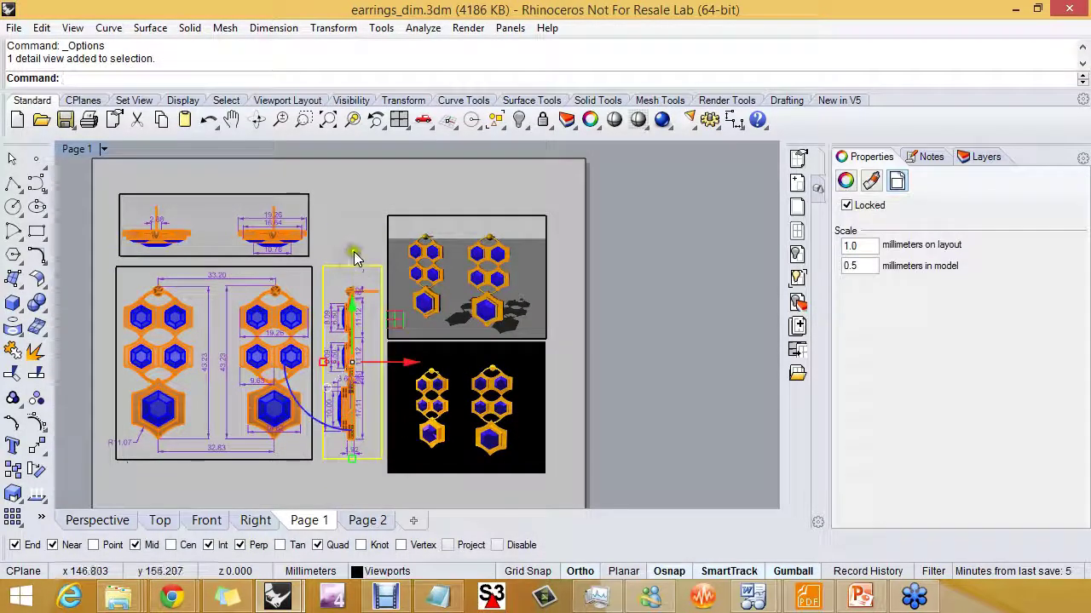
left_click(348, 250)
Look over the Page 2 layout sheet, then return to Page 1
left_click(367, 519)
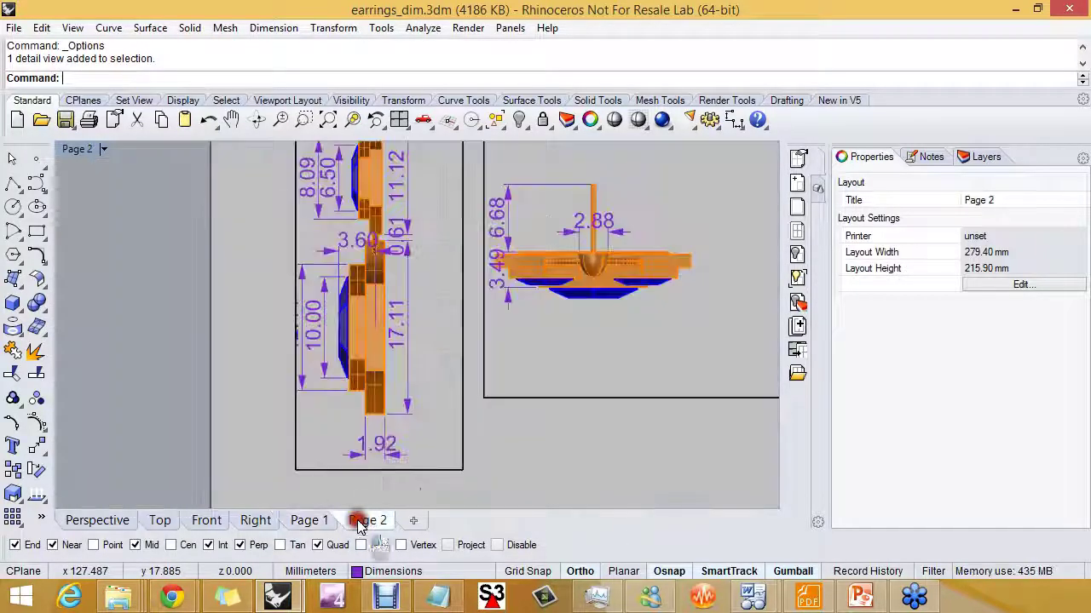
scroll(422, 424, "down", 5)
right_click_drag(422, 424, 271, 402)
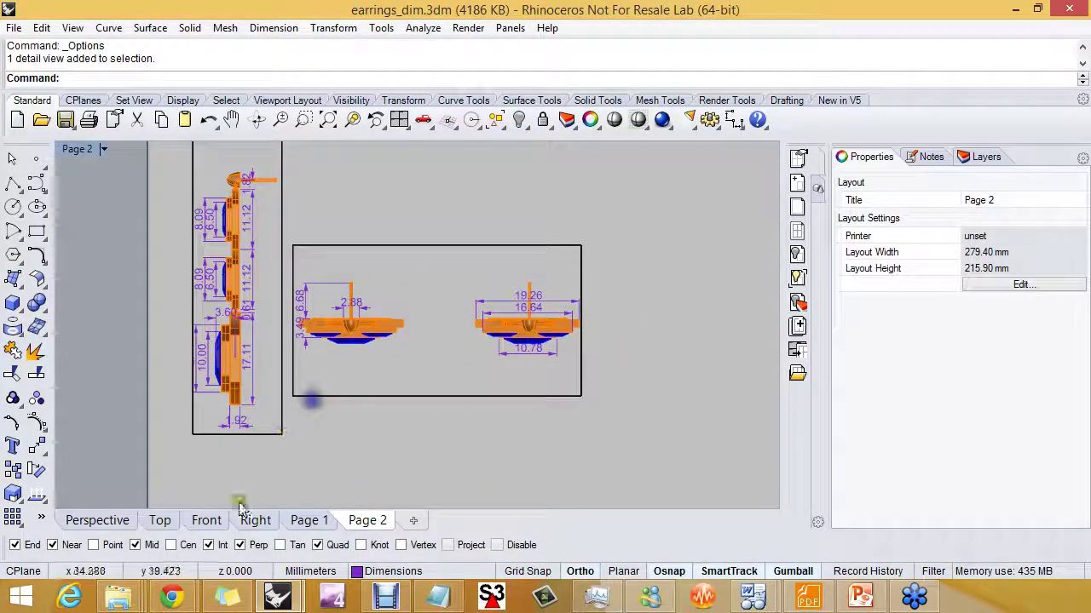
left_click(309, 520)
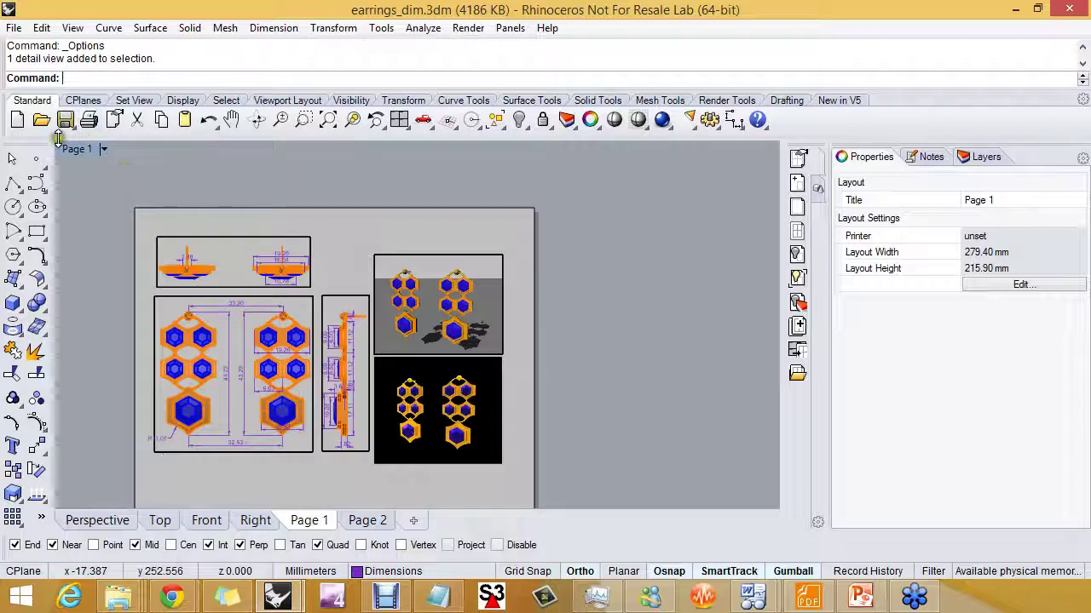
Discard the earrings changes and open Apartment set.3dm from Examples > 3D_Apartment_Set
left_click(40, 119)
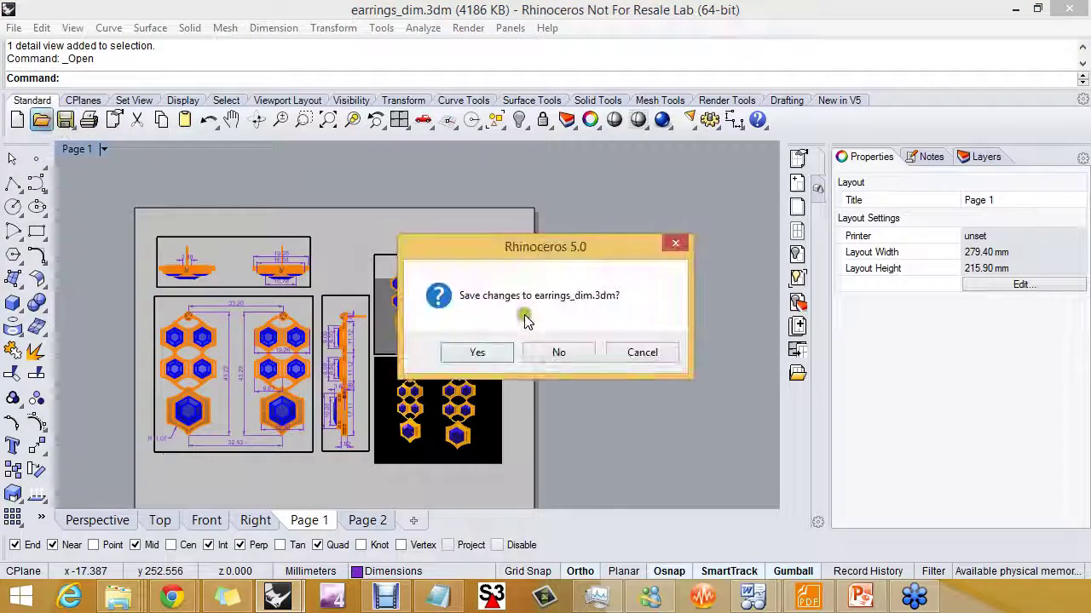
left_click(558, 348)
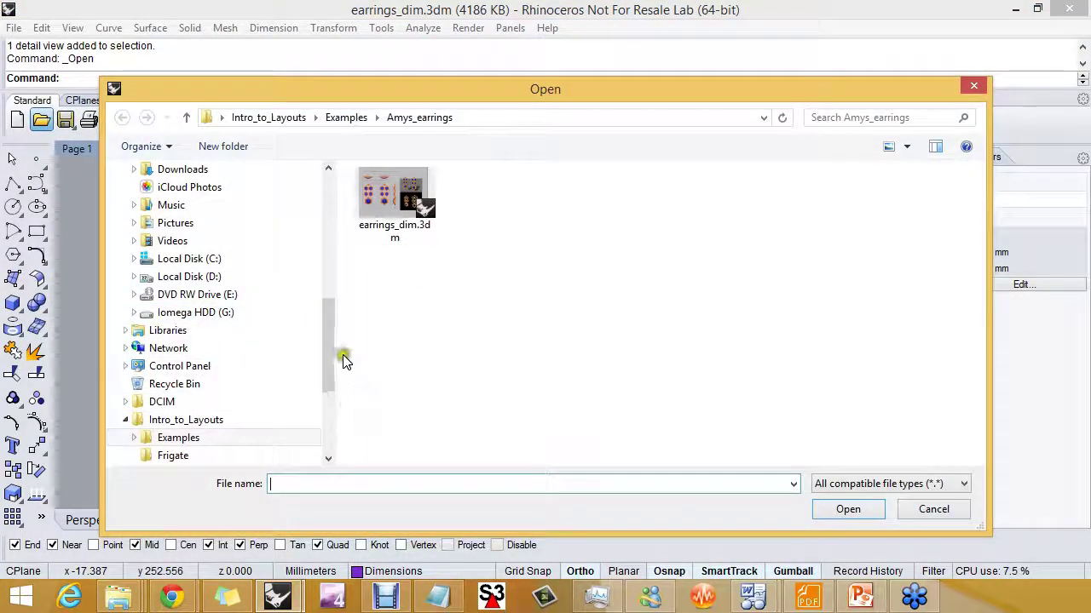
left_click_drag(330, 337, 327, 381)
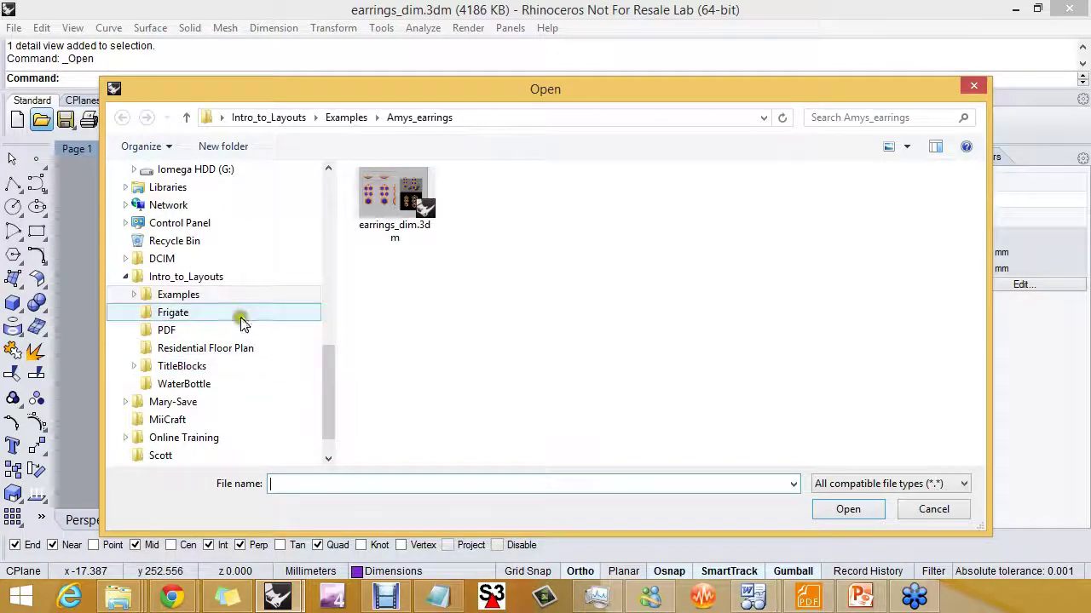
left_click(175, 295)
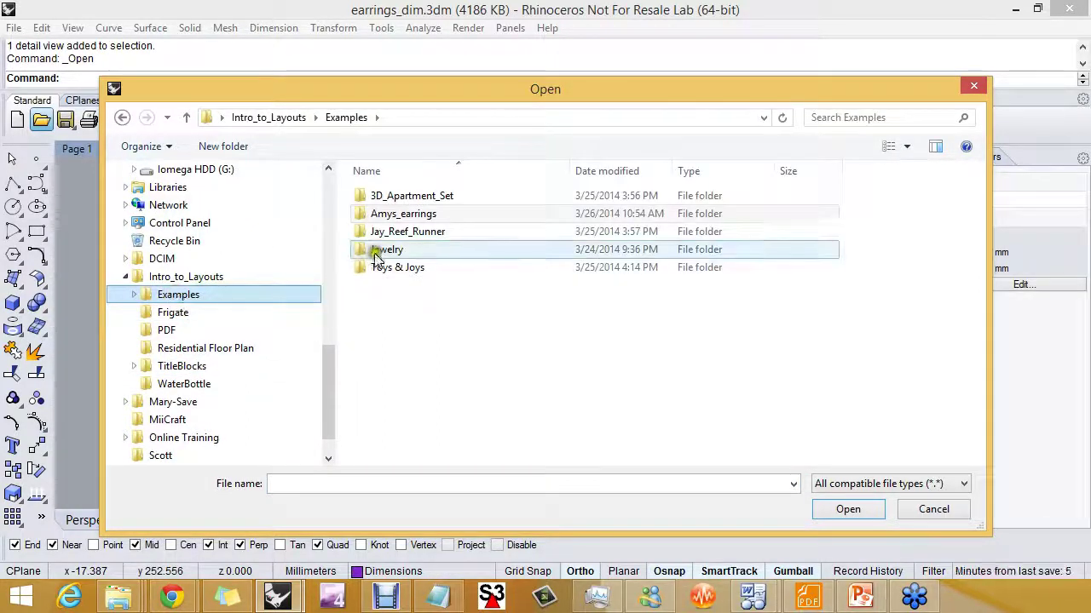
left_click(395, 232)
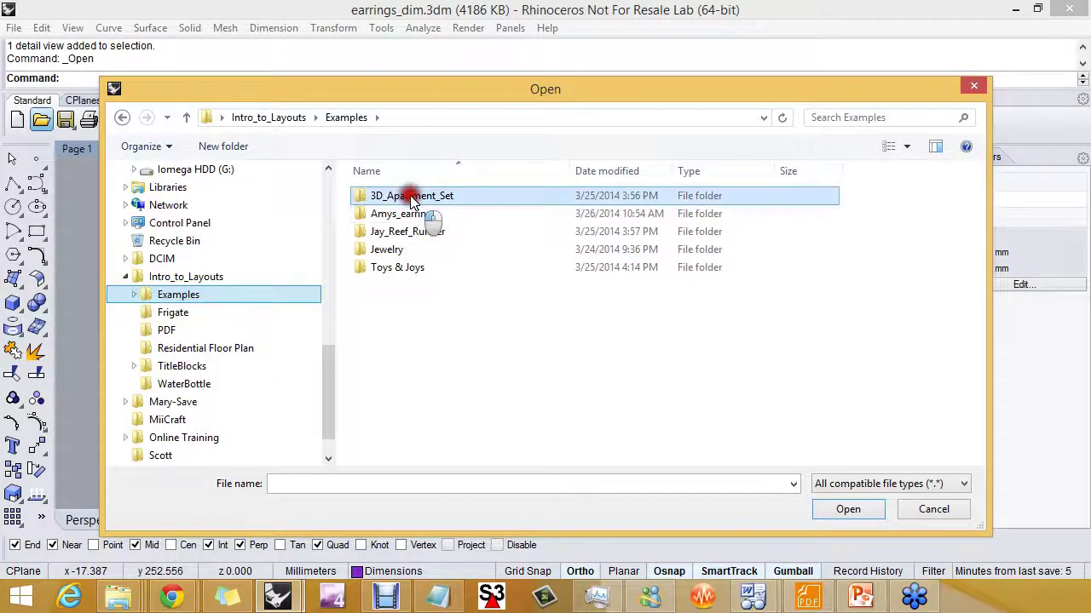
double_click(407, 197)
double_click(390, 198)
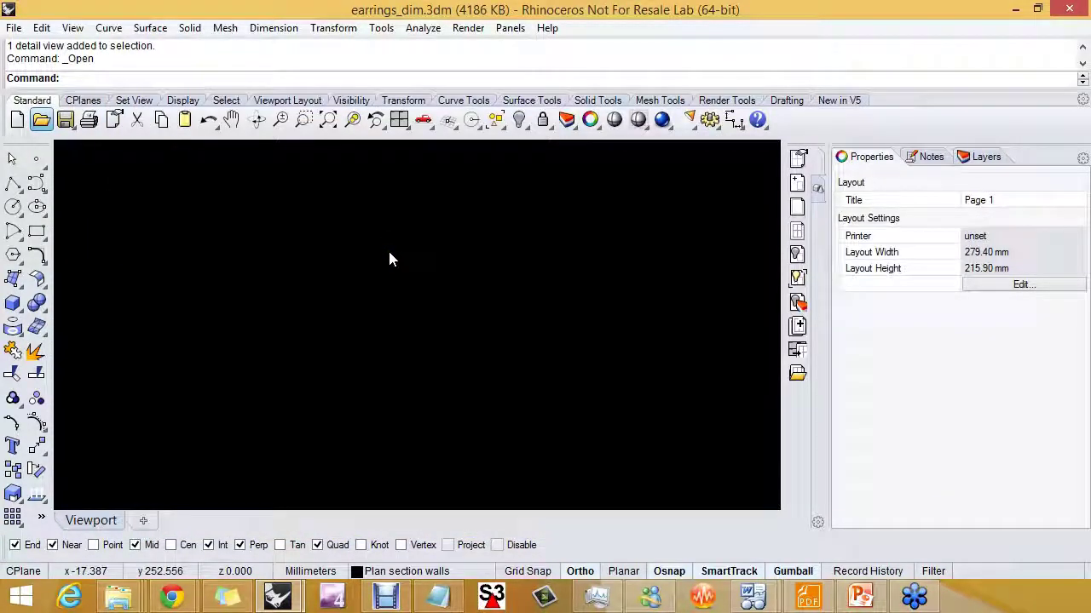
left_click_drag(390, 259, 426, 271)
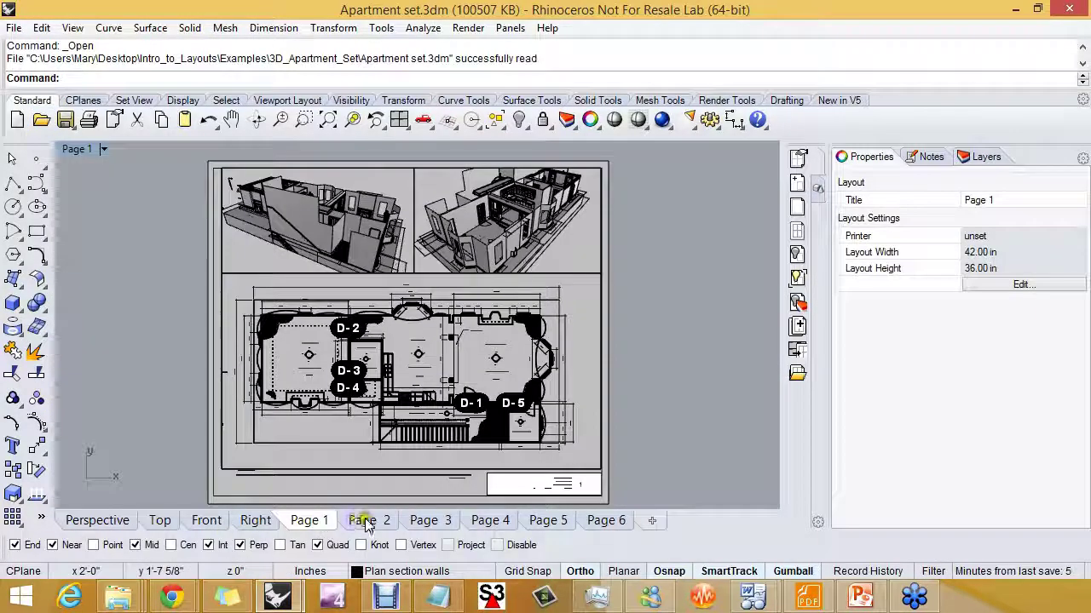
Browse the apartment's Page 2 through Page 6 sheets, zoom on Page 4, then return to the model viewports
left_click(372, 521)
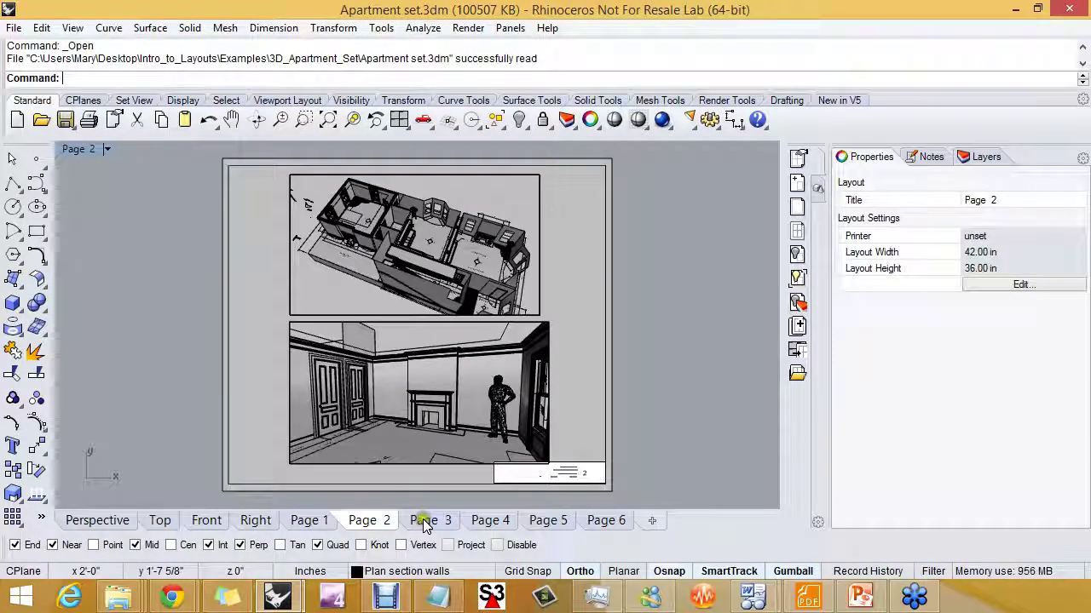
left_click(426, 523)
left_click(488, 521)
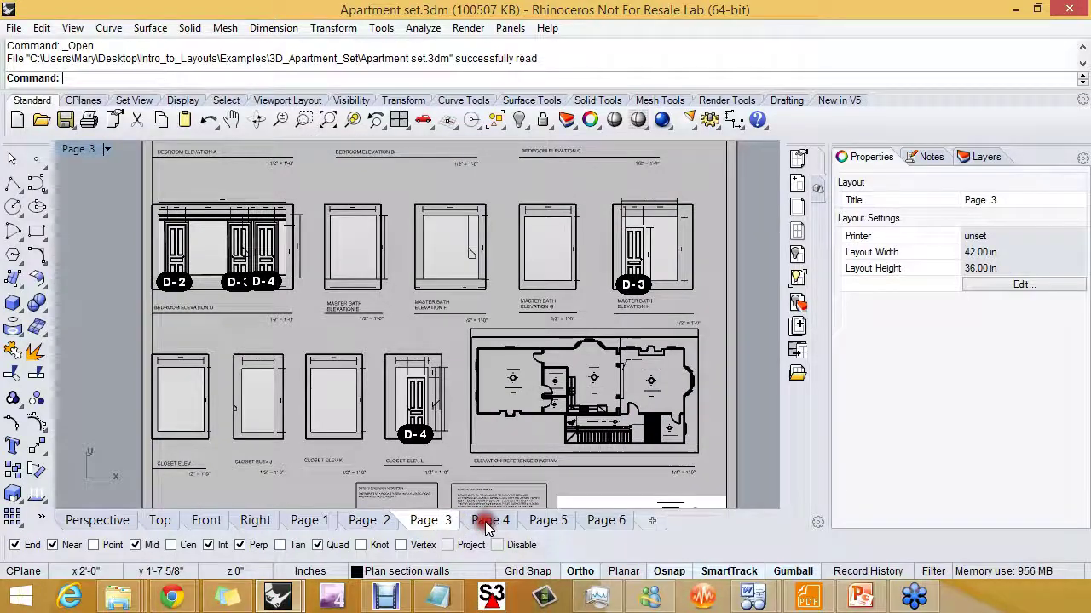
left_click(610, 521)
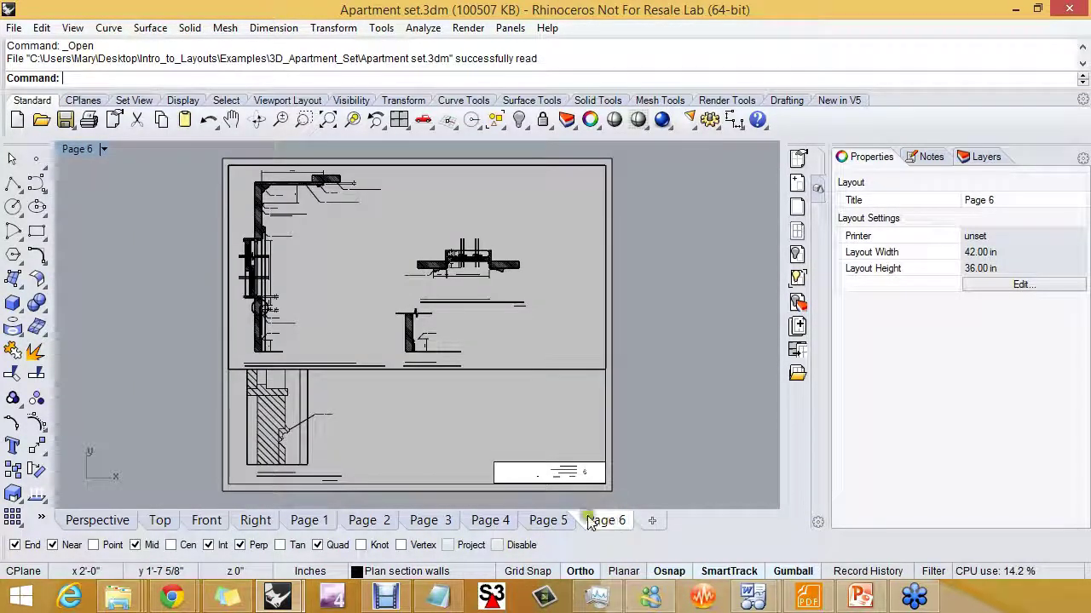
left_click(548, 520)
left_click(488, 520)
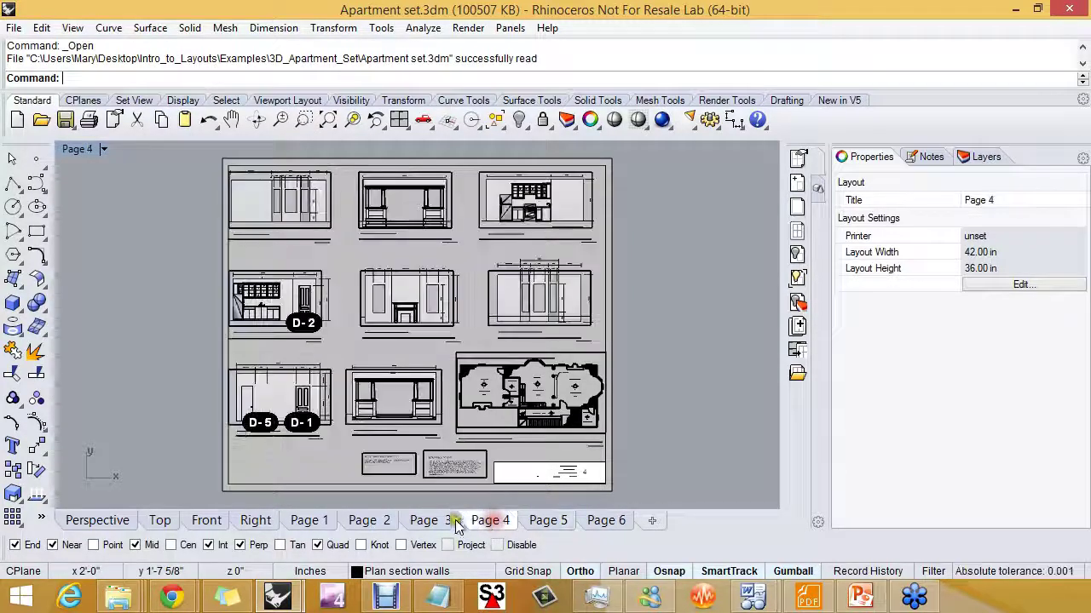
scroll(264, 357, "up", 3)
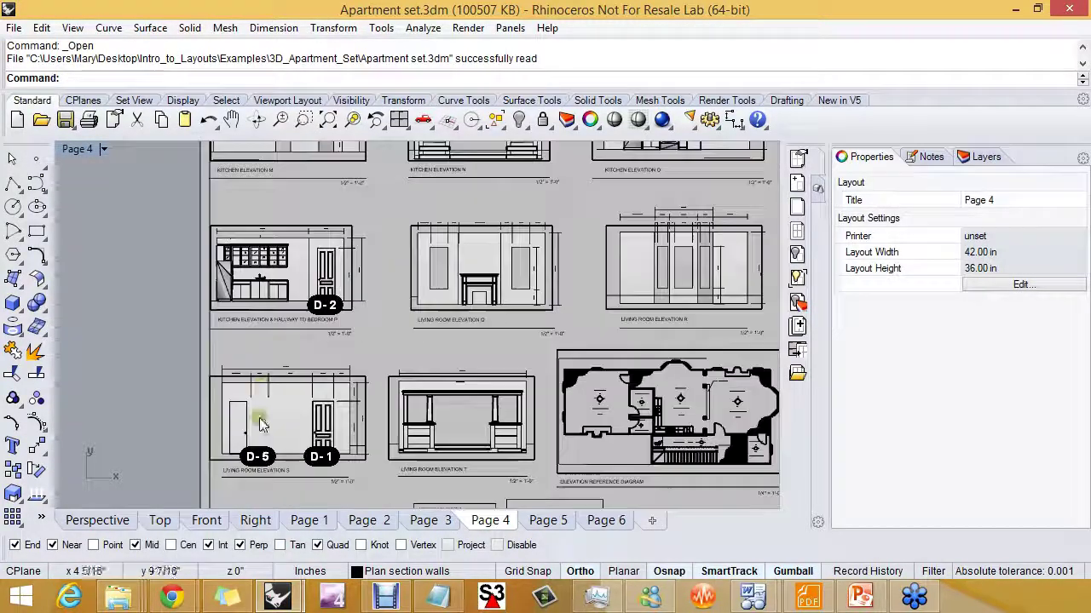
scroll(239, 436, "down", 1)
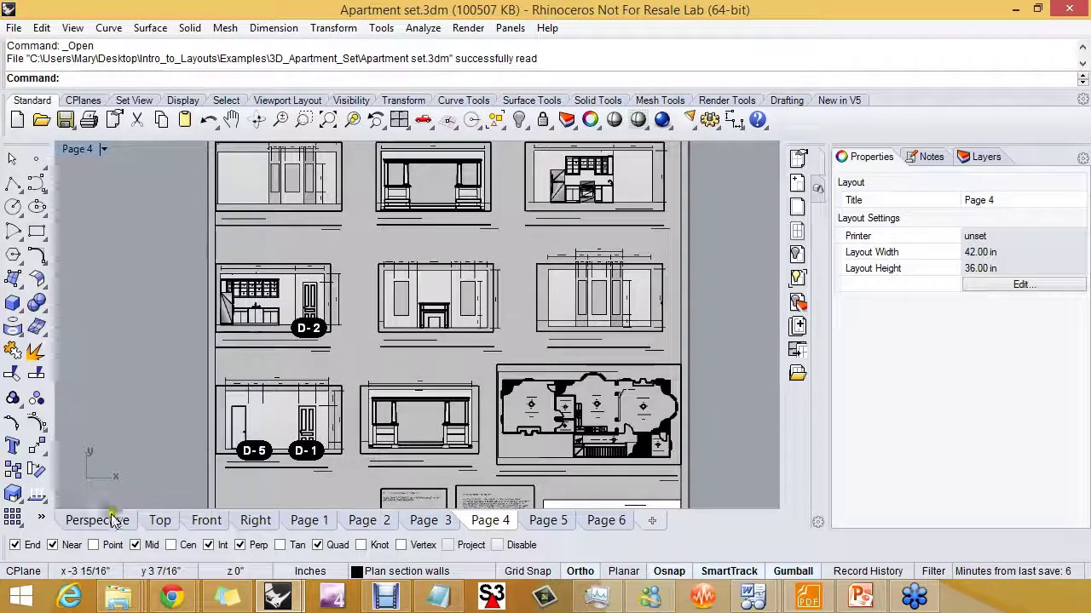
left_click(154, 523)
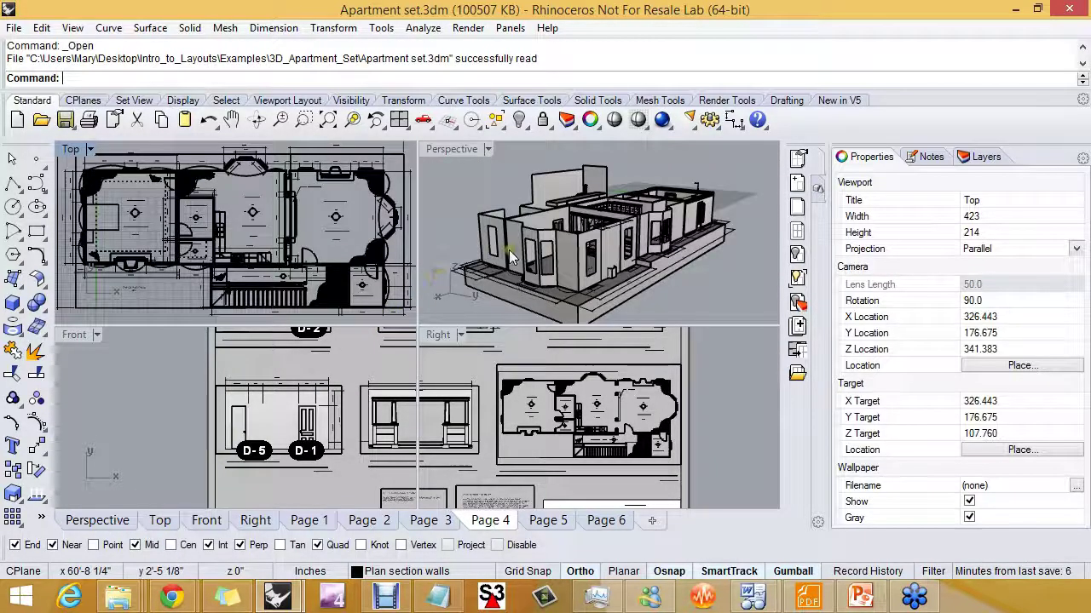
Orbit the Perspective view to see the apartment model from a new angle
right_click_drag(687, 263, 687, 287)
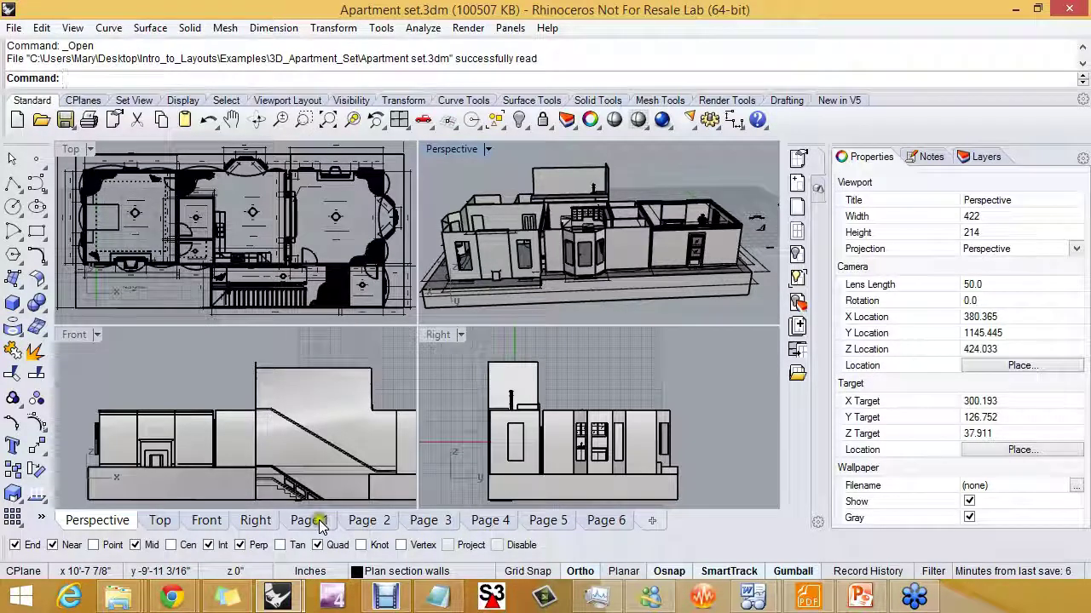
Flip through the Page 2, Page 1 and Page 3 sheets, zooming on the Page 3 elevations
left_click(368, 522)
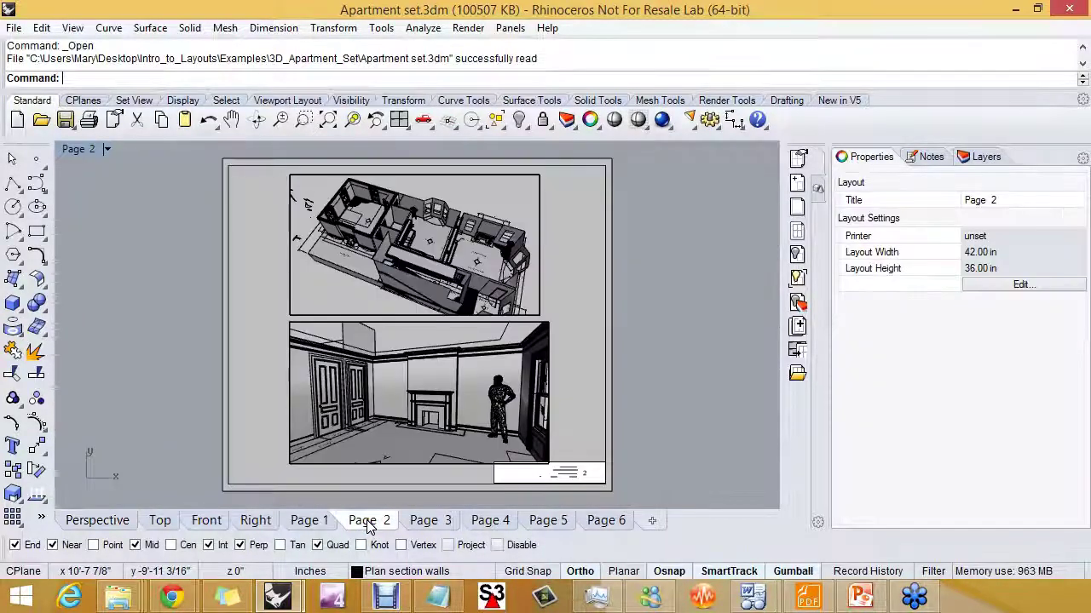
left_click(312, 521)
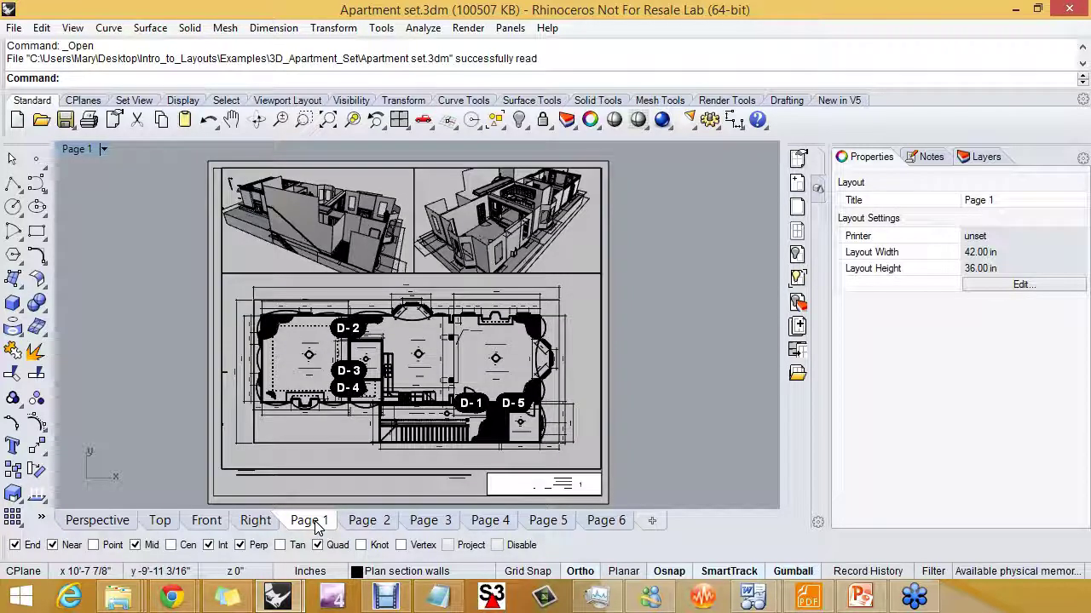
left_click(430, 521)
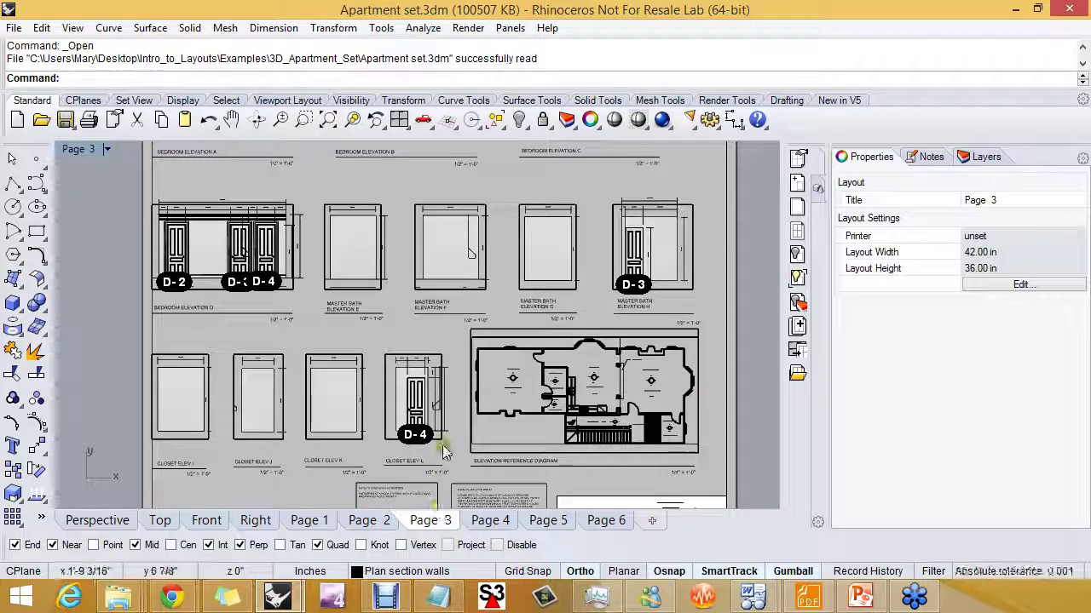
scroll(442, 445, "down", 2)
scroll(442, 449, "up", 1)
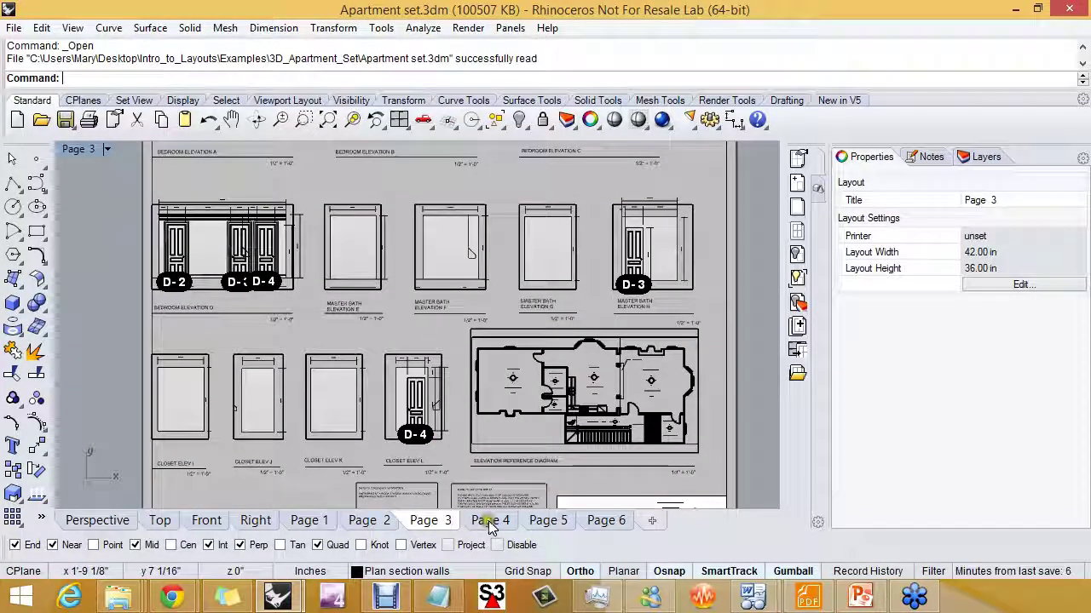
Zoom and pan around the Page 4 elevations, then settle on the Page 5 sheet
left_click(492, 521)
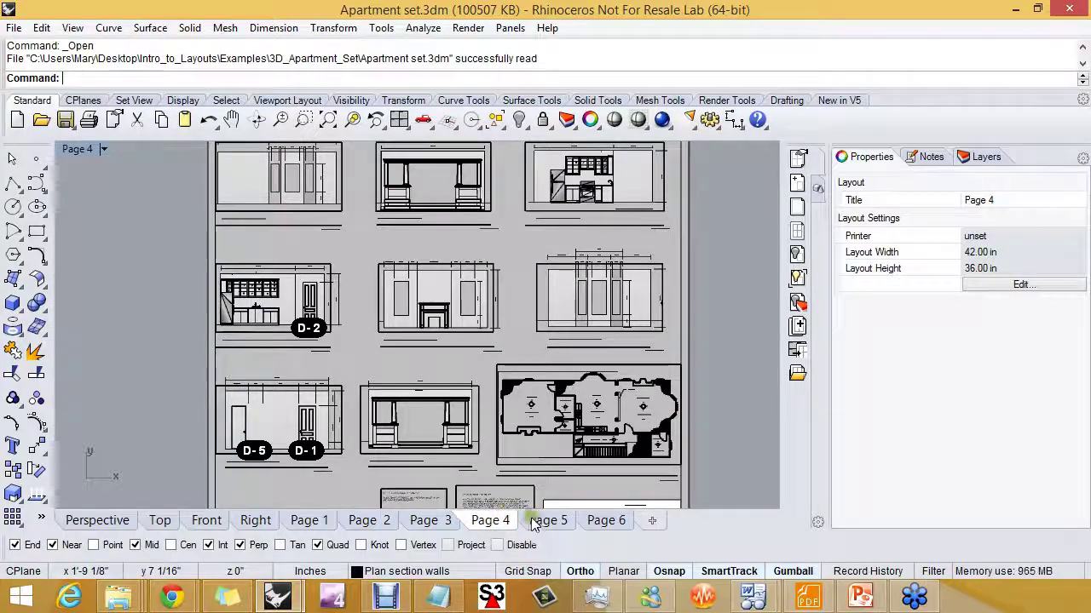
scroll(289, 377, "up", 2)
scroll(304, 348, "down", 3)
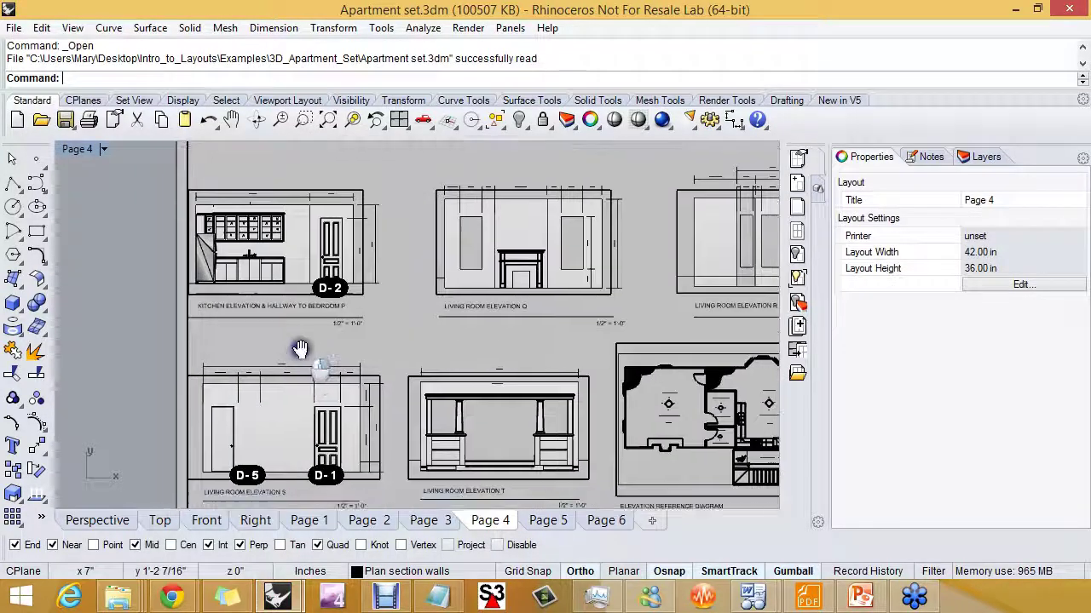
scroll(416, 364, "down", 1)
scroll(416, 365, "down", 1)
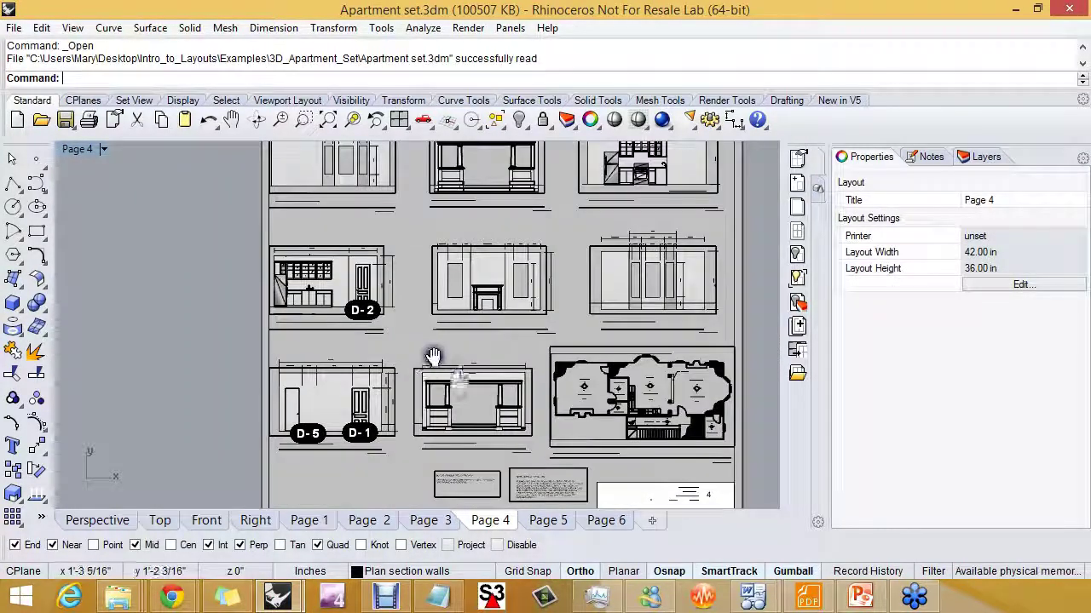
right_click_drag(378, 366, 328, 382)
scroll(425, 297, "up", 2)
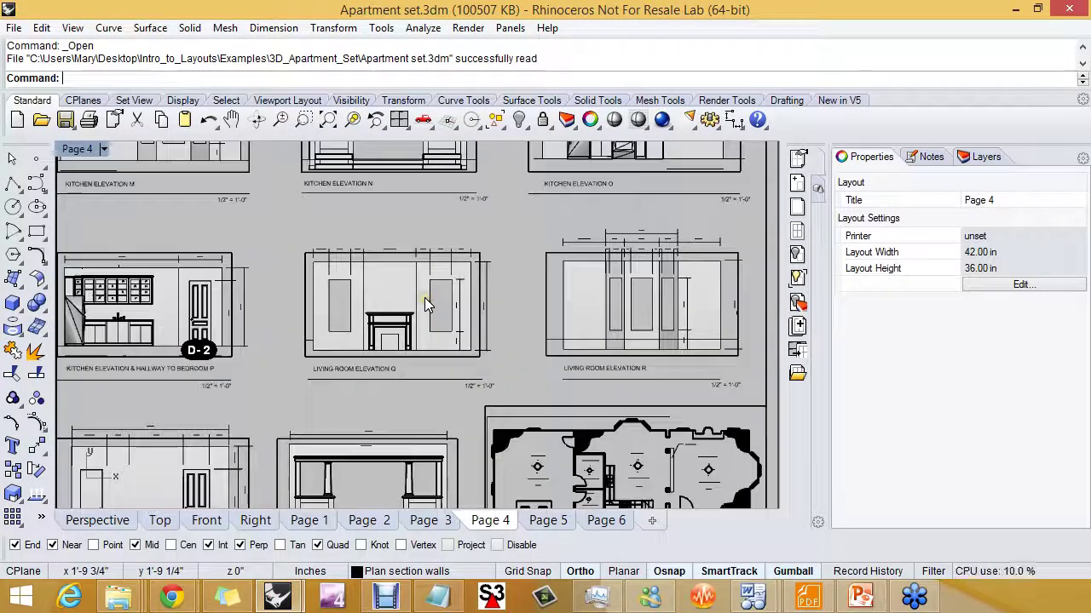
scroll(409, 321, "up", 1)
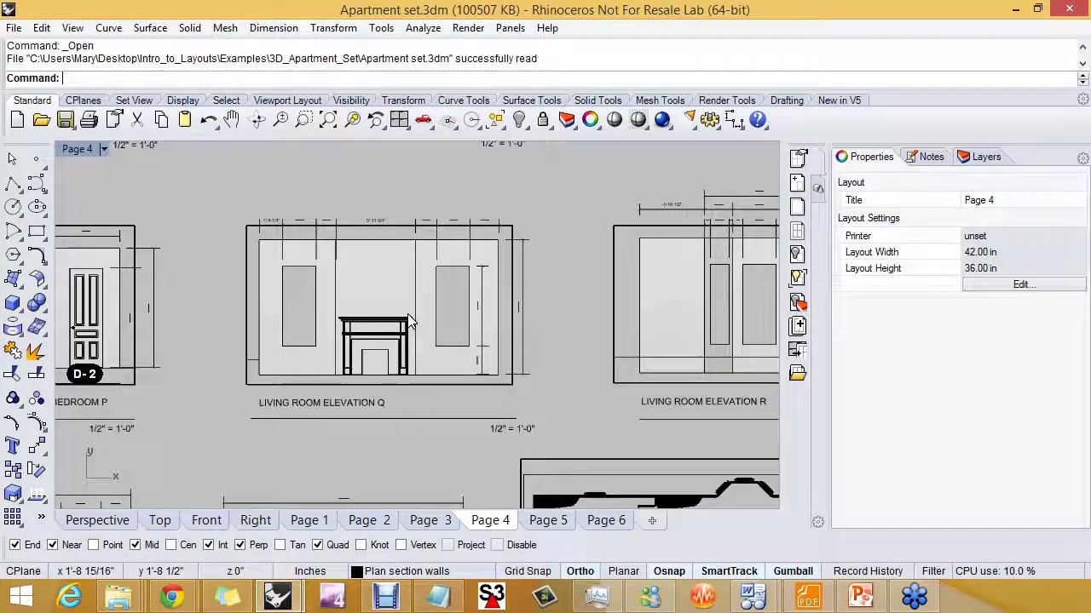
scroll(409, 321, "up", 2)
scroll(409, 322, "down", 4)
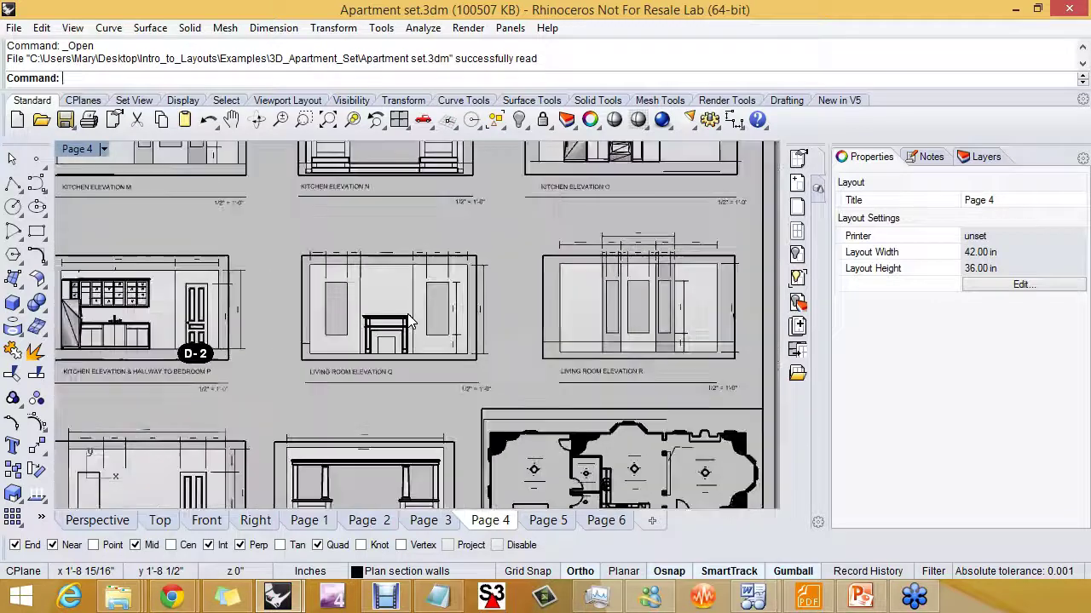
scroll(412, 319, "down", 2)
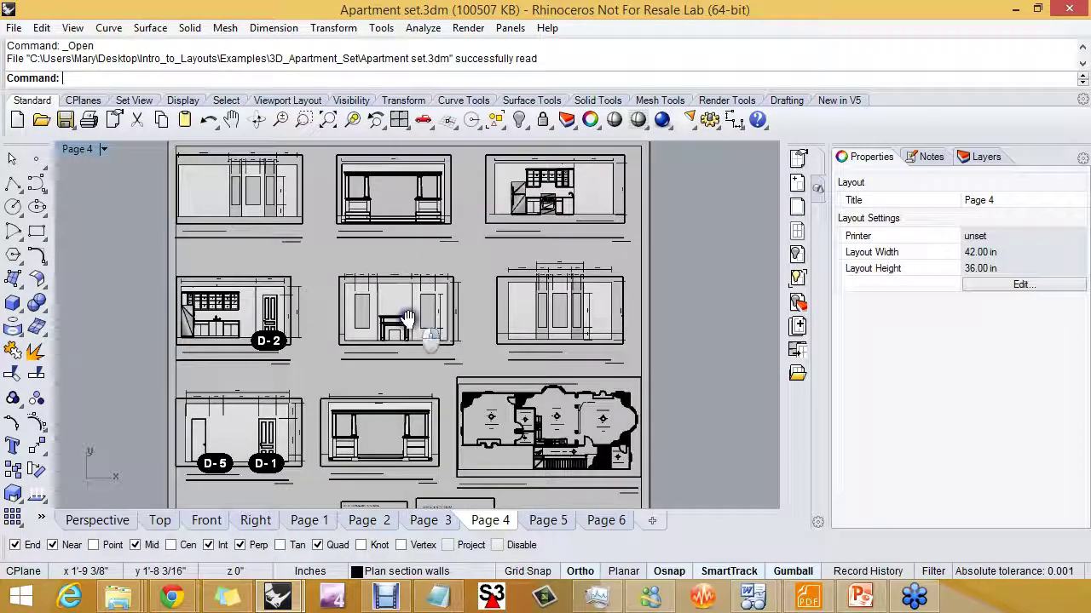
scroll(414, 312, "down", 1)
left_click(548, 520)
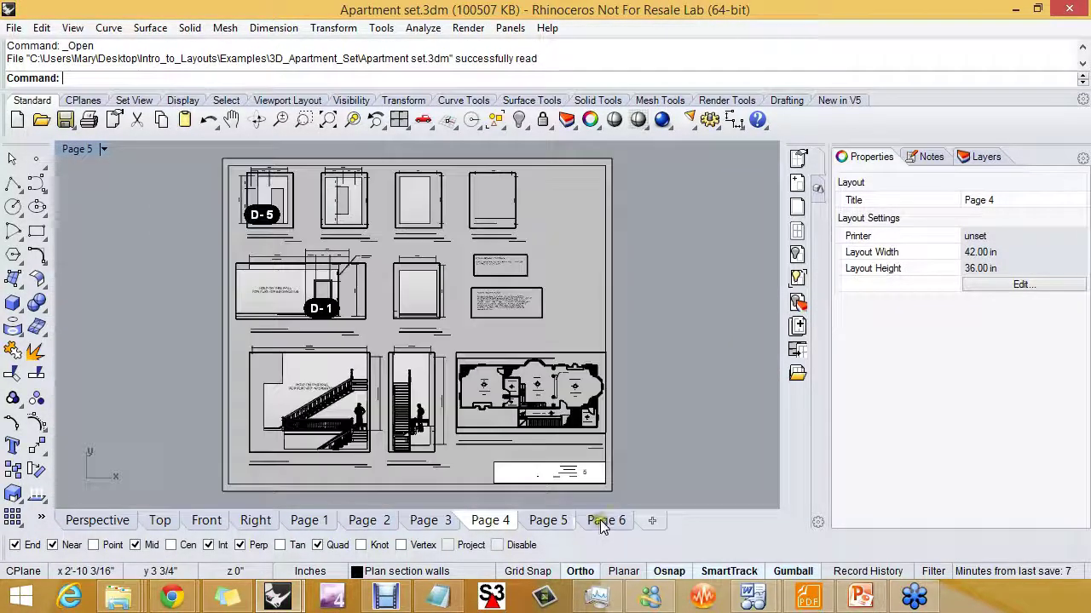
left_click(600, 523)
left_click(546, 523)
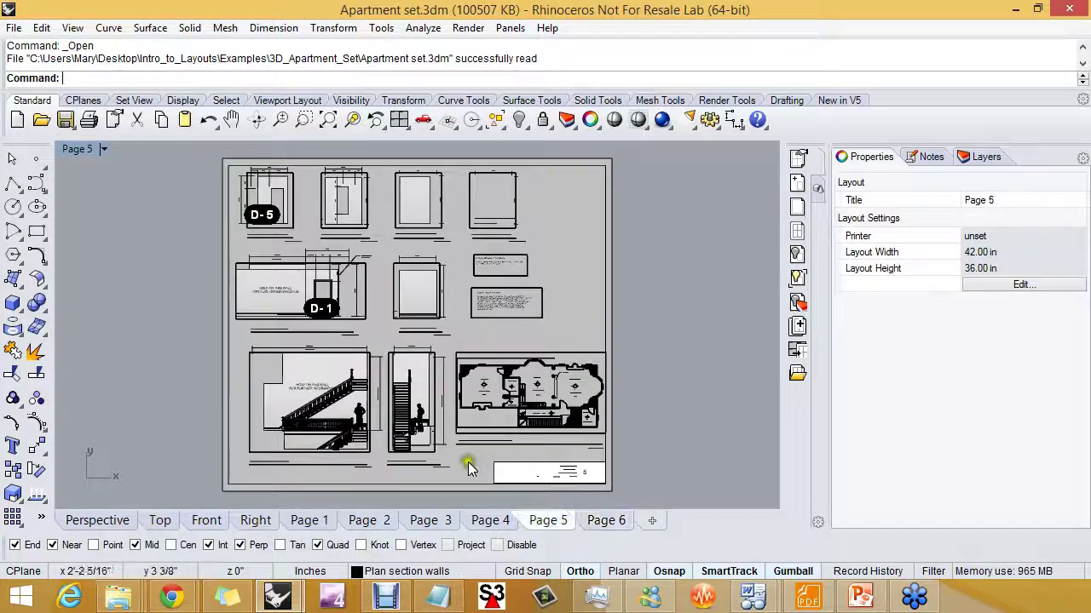
Read the scales of the Page 5 plan and hallway elevation details in Properties
left_click(463, 353)
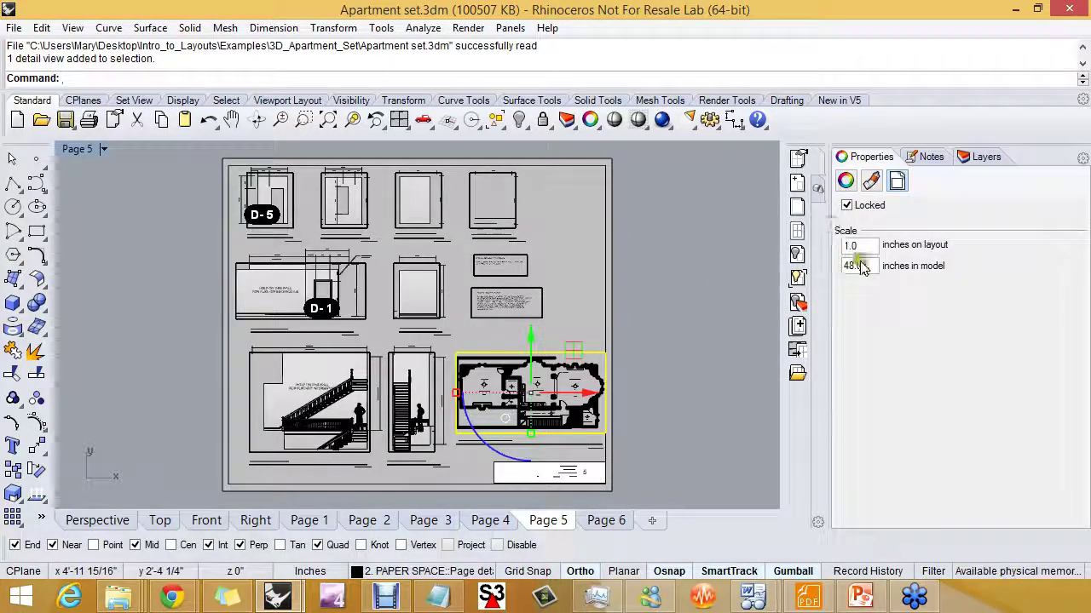
left_click(544, 303)
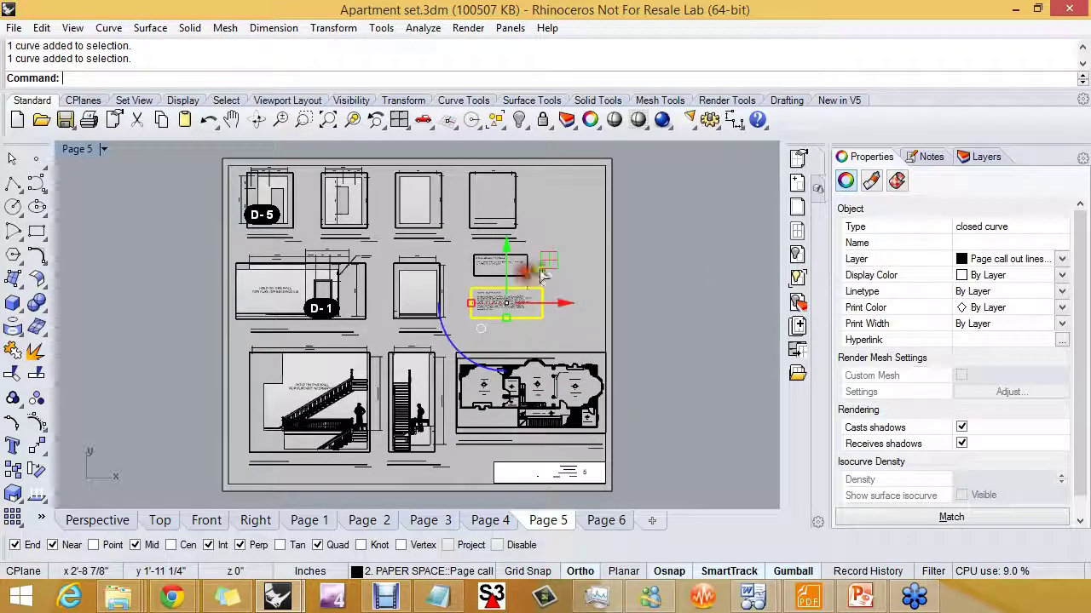
left_click(536, 269)
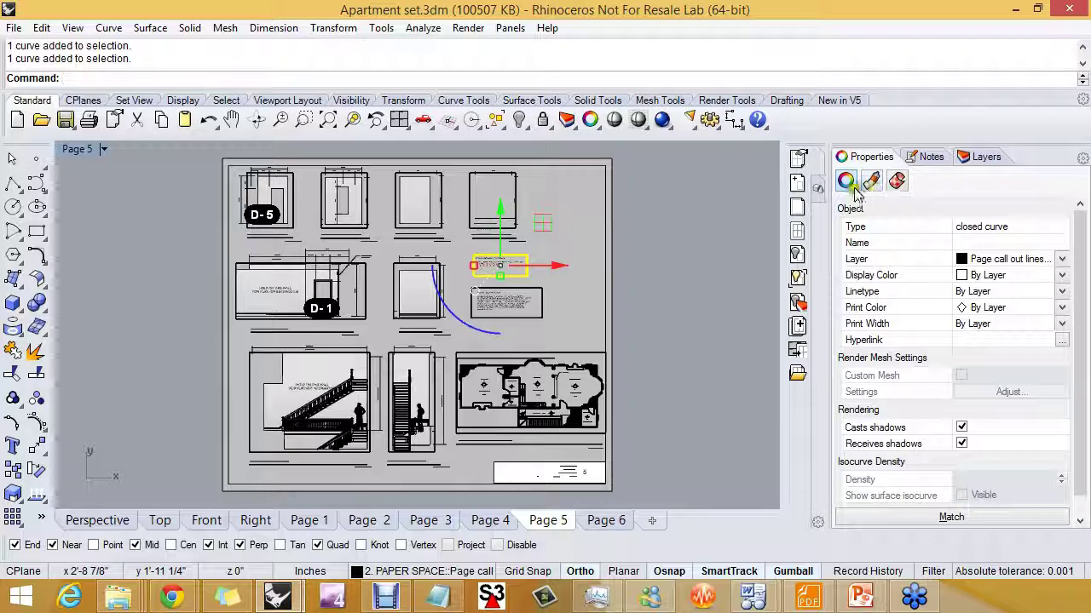
left_click(408, 267)
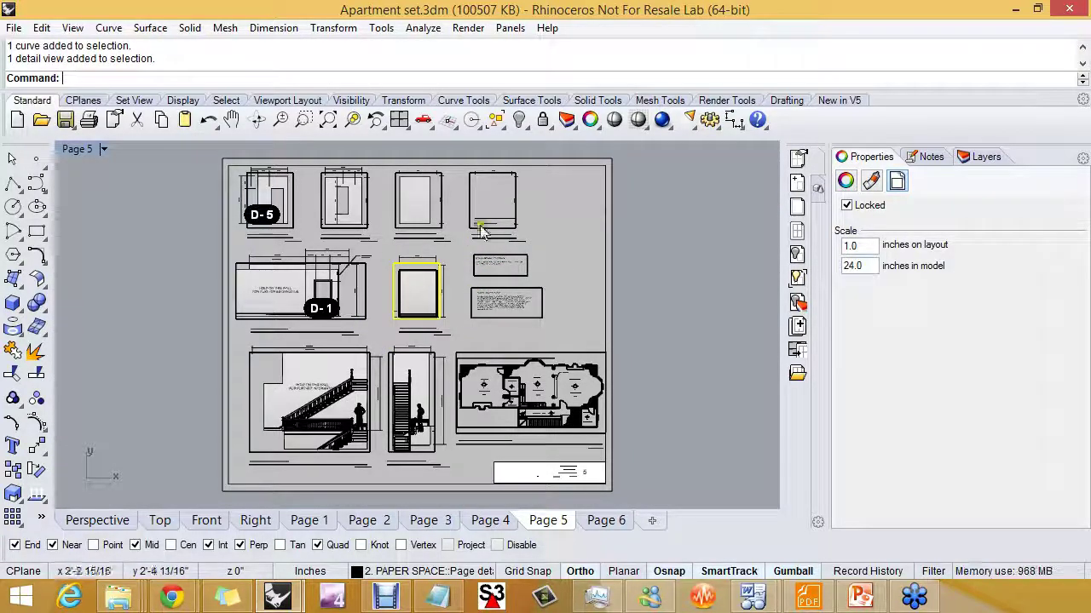
scroll(426, 294, "up", 3)
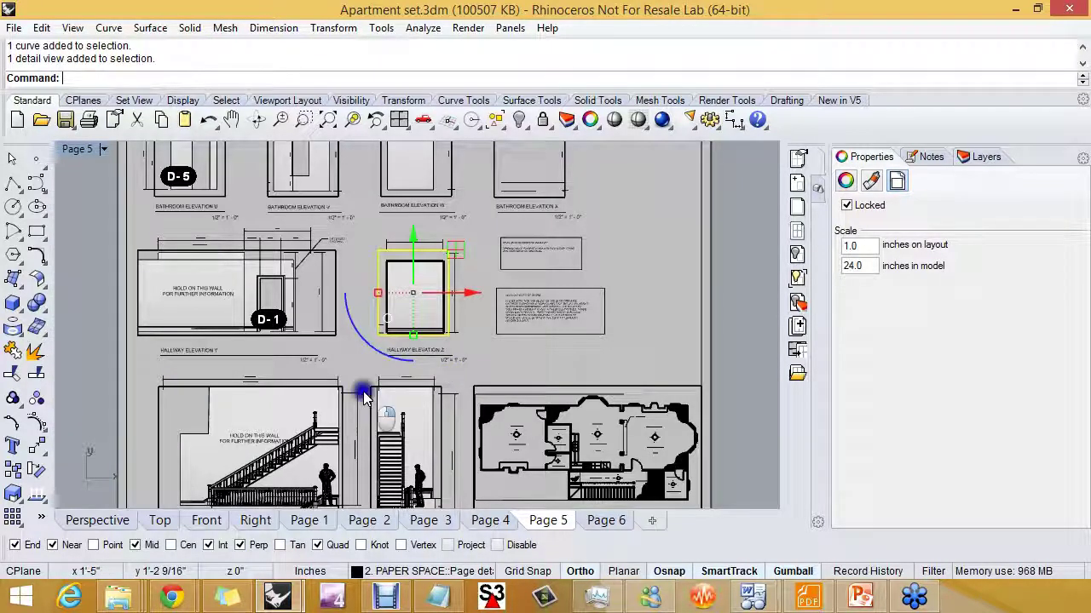
scroll(365, 383, "down", 2)
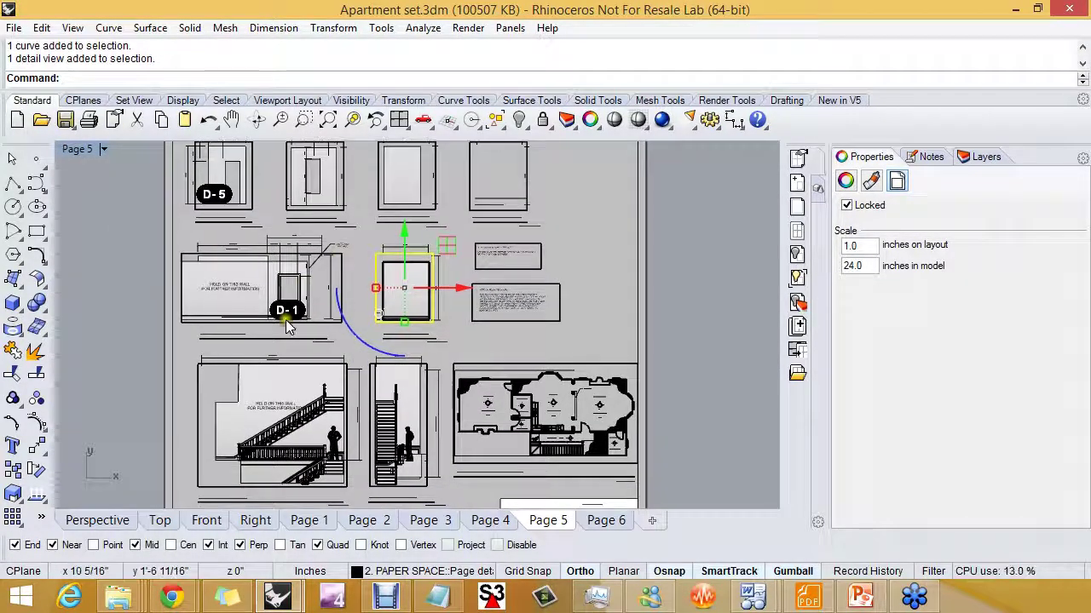
left_click(286, 331)
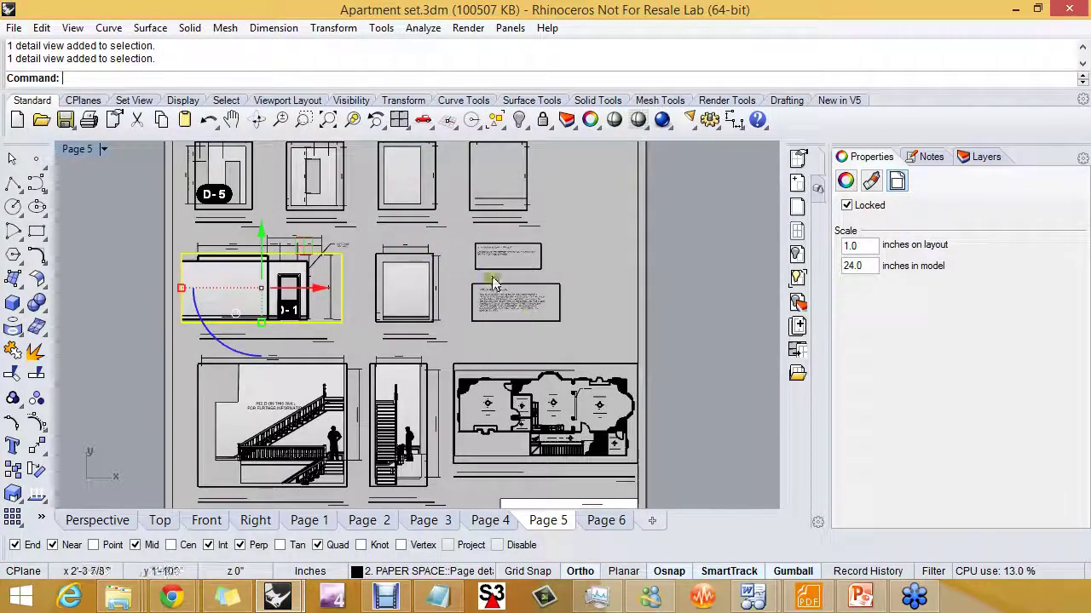
left_click(513, 339)
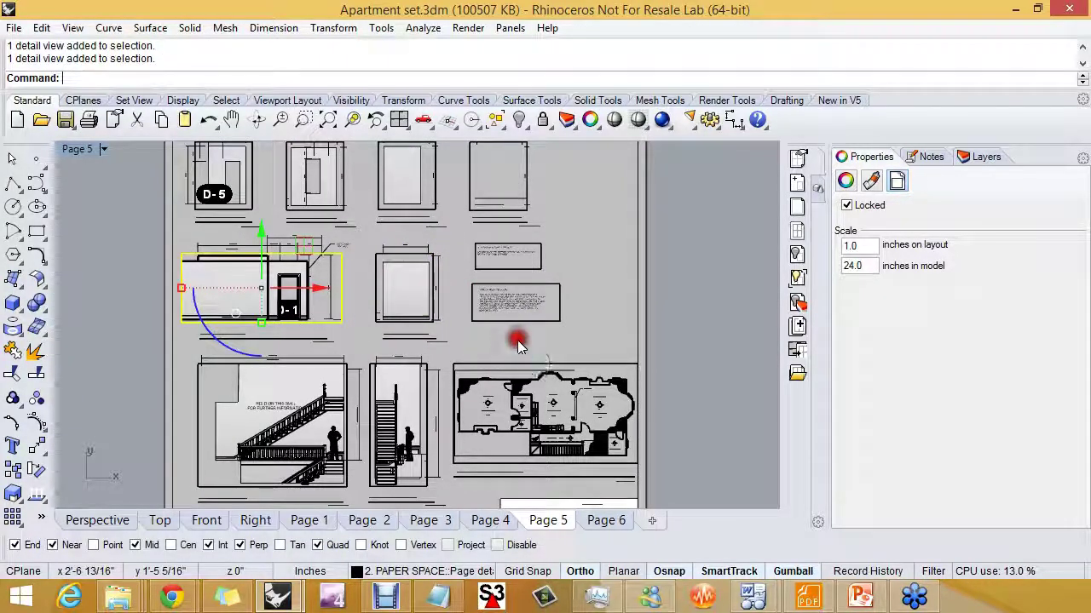
Keep the locked Page 1 plan detail at 1 to 24 scale, then begin opening another file
left_click(316, 521)
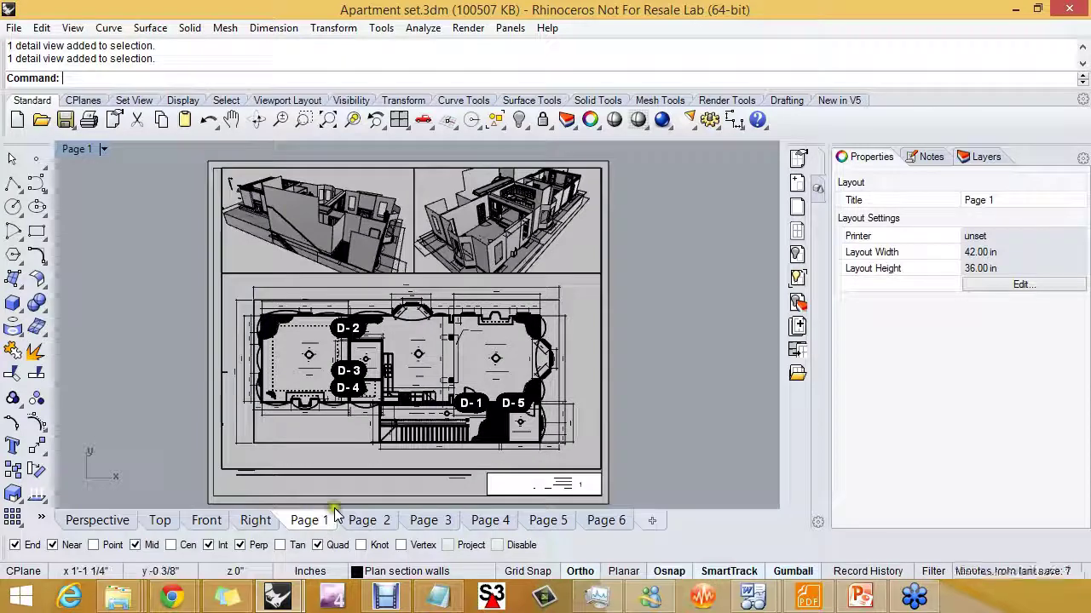
left_click(354, 469)
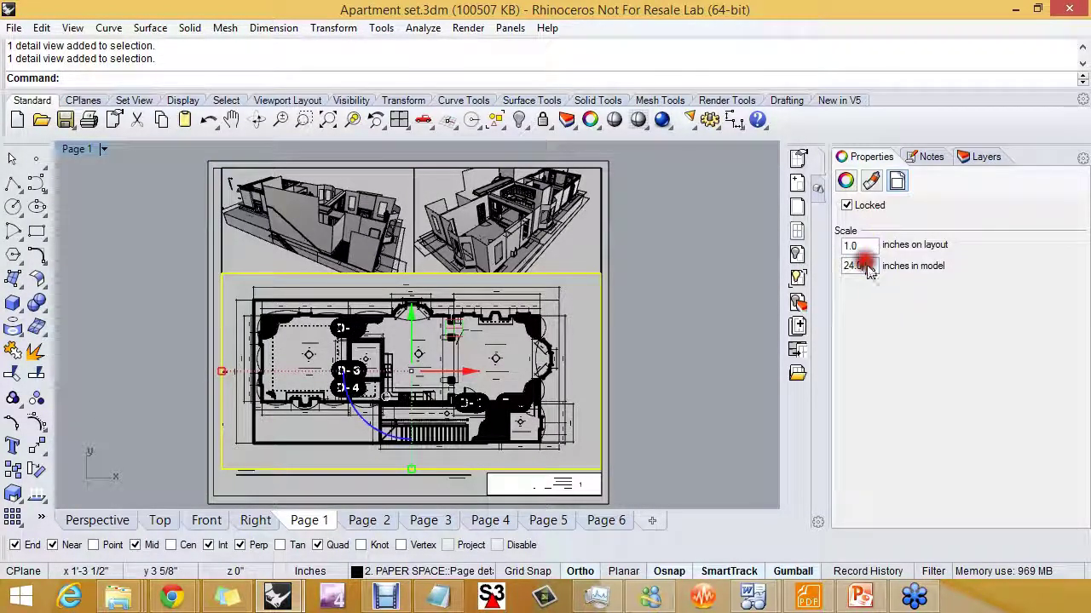
left_click(862, 265)
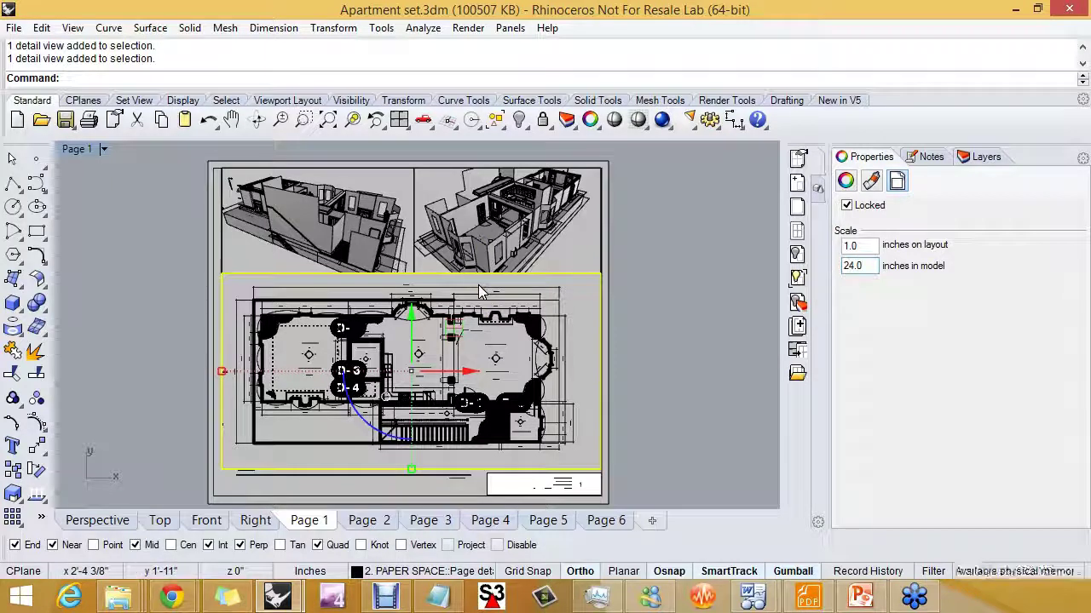
left_click(580, 317)
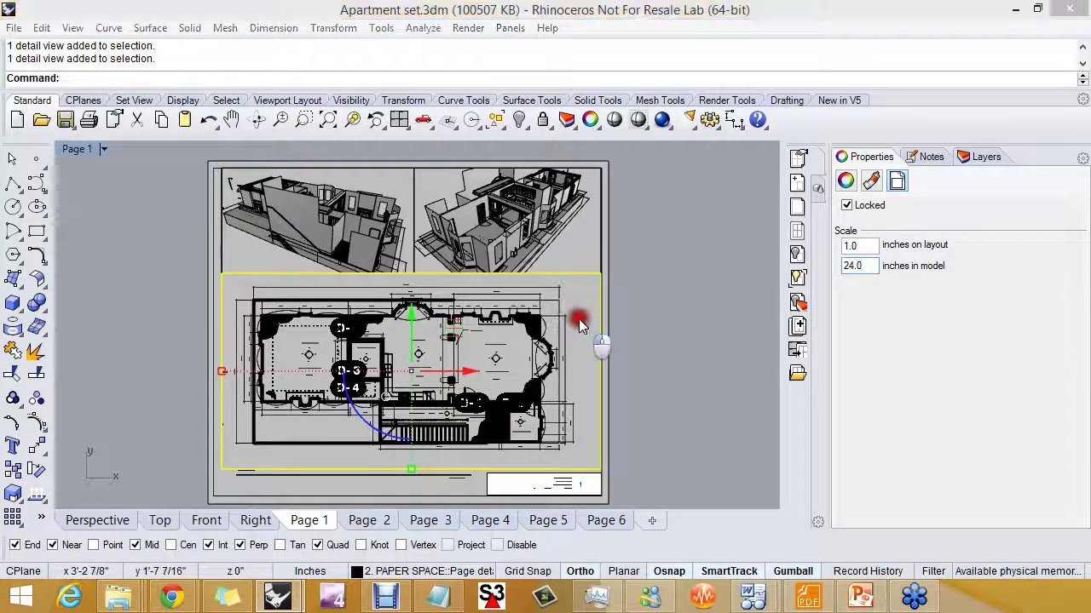
left_click(579, 335)
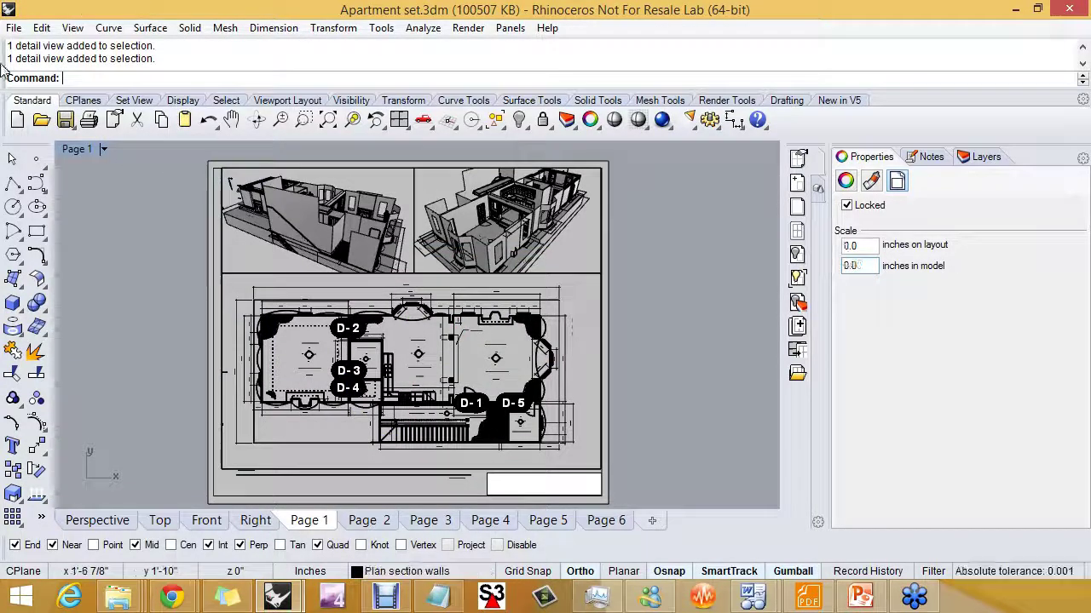
left_click(41, 119)
left_click(558, 352)
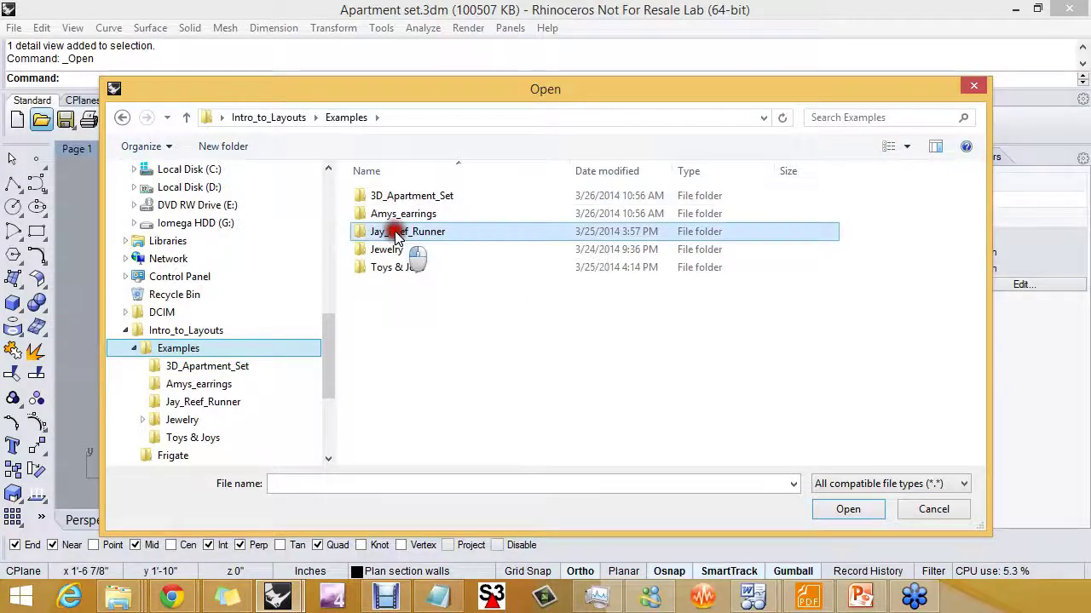
double_click(394, 232)
double_click(398, 230)
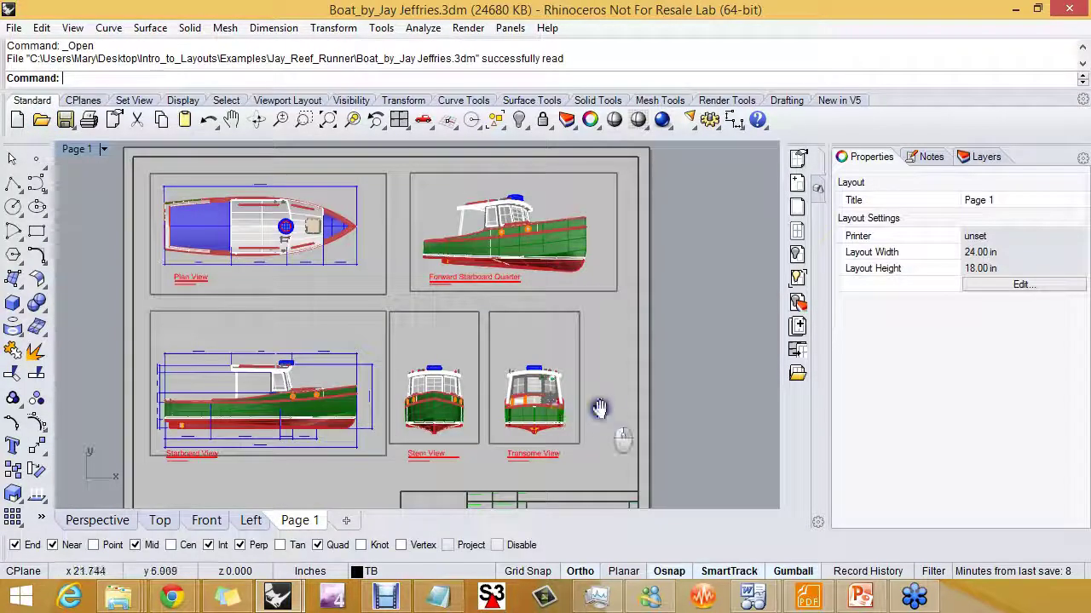
Nudge the boat's Page 1 layout, then switch to the four model viewports
right_click_drag(591, 406, 596, 398)
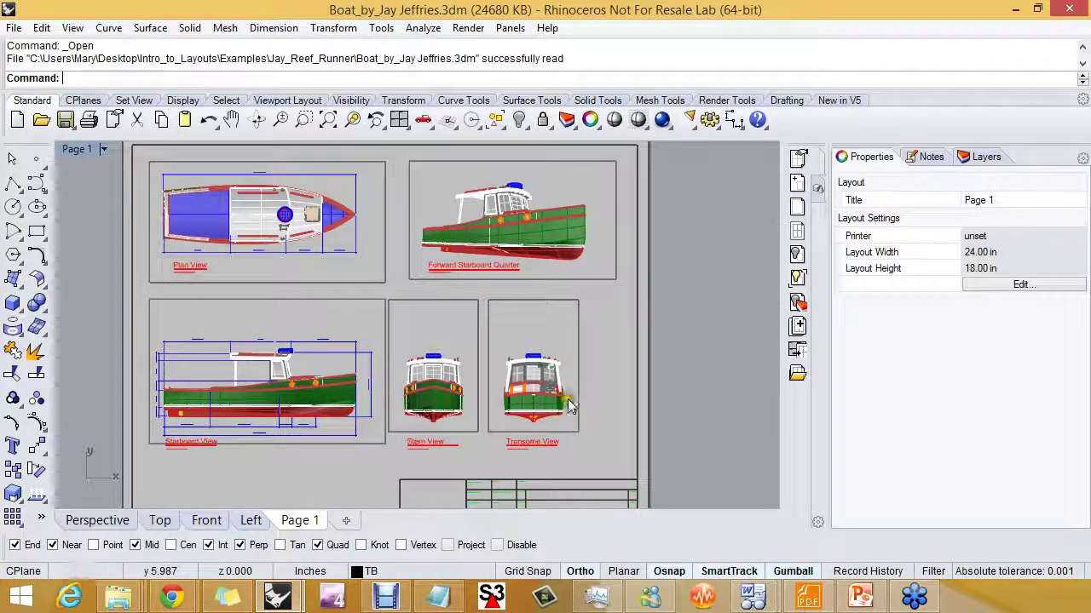
right_click_drag(591, 401, 576, 399)
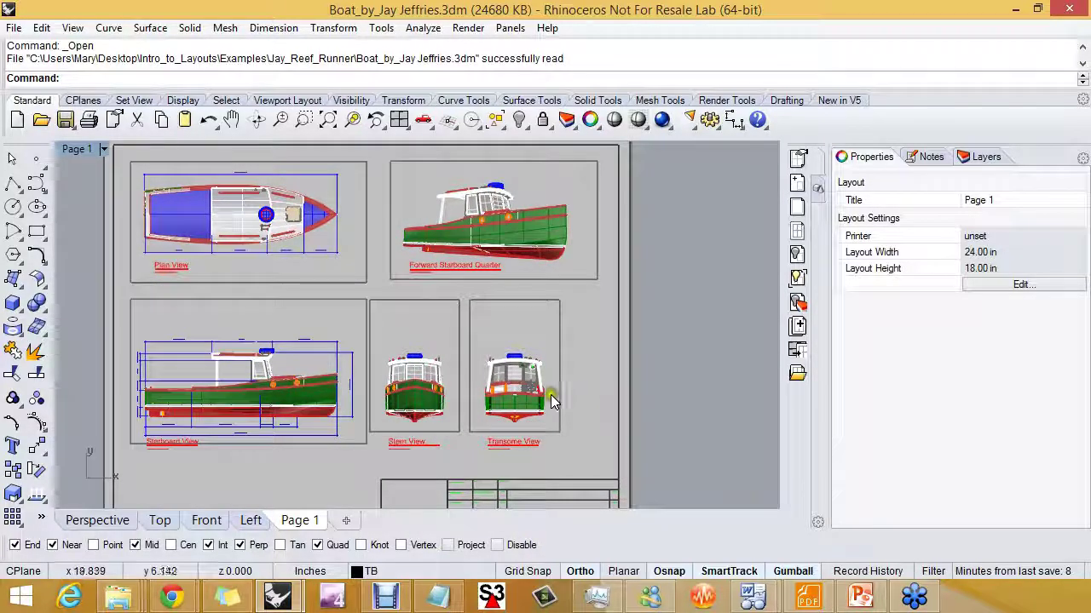
left_click(155, 520)
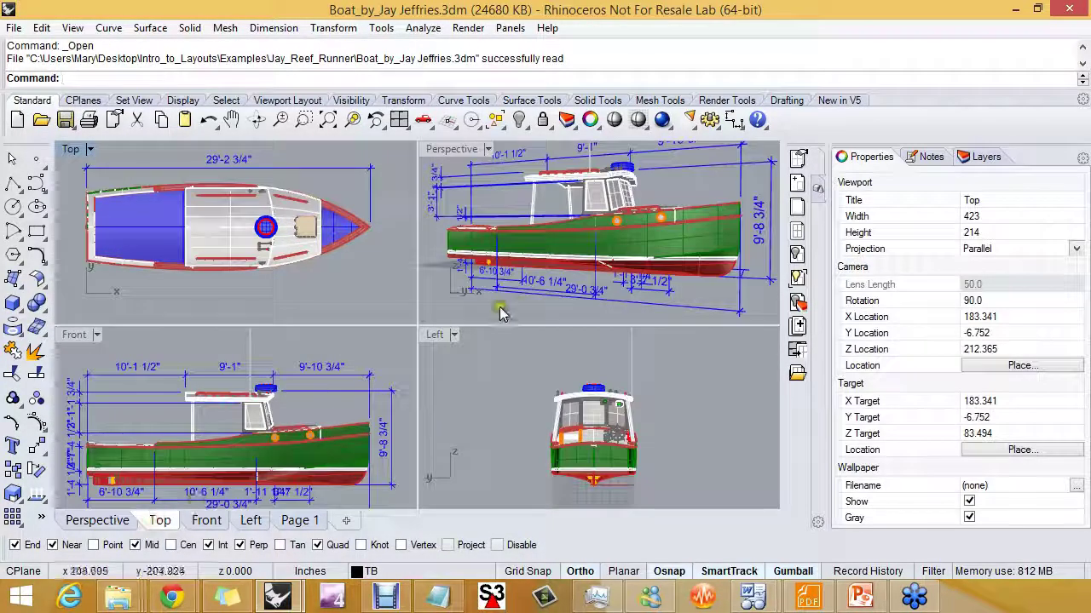
Orbit the boat in Perspective, confirm the Plan View detail's 1 to 40 scale, then return to the viewports
right_click_drag(500, 313, 601, 288)
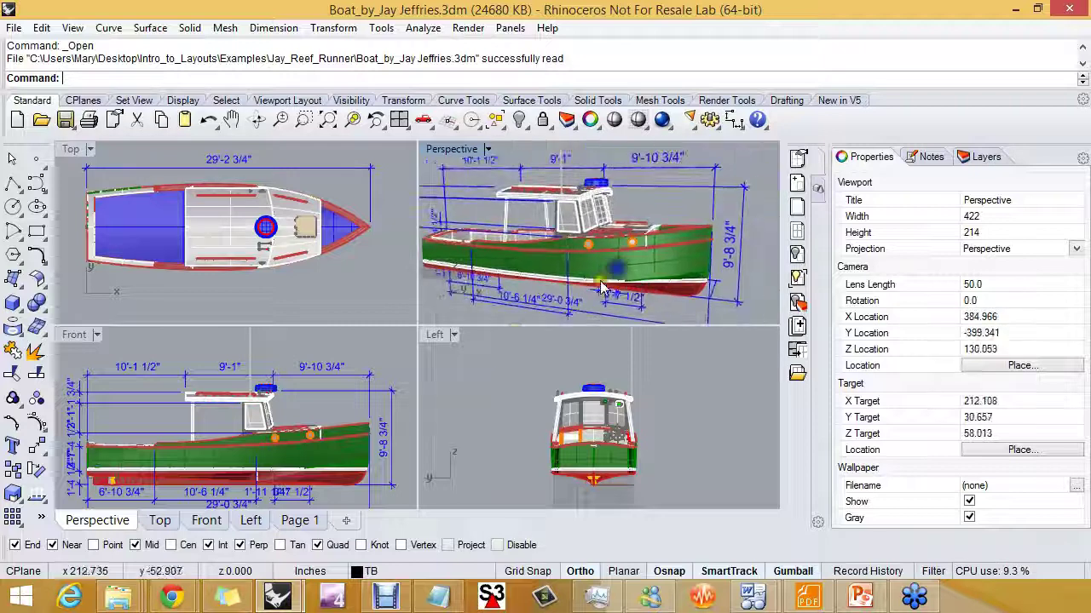
left_click(294, 521)
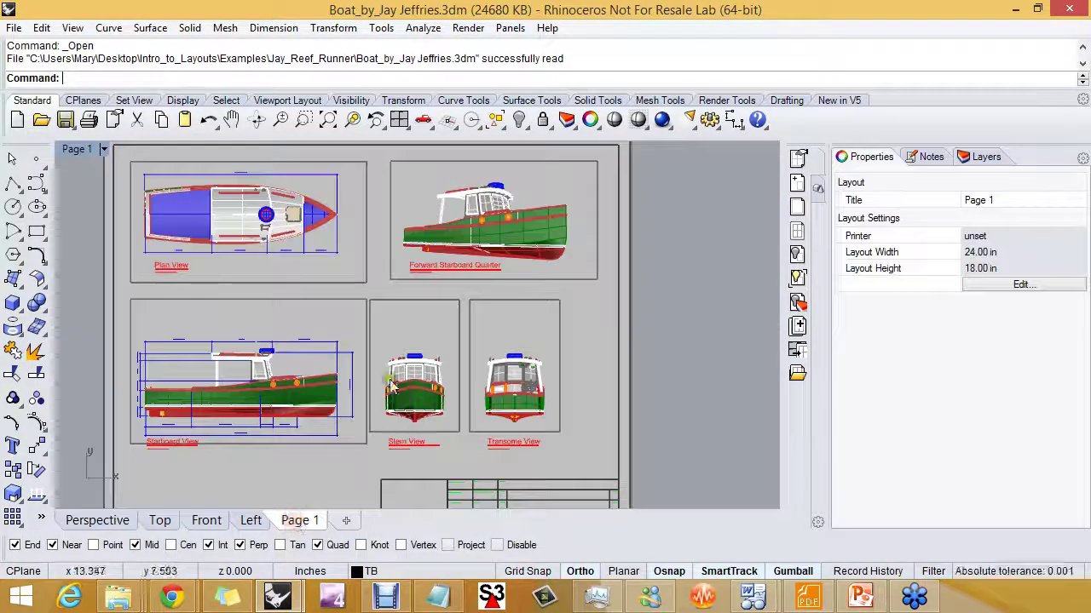
left_click(359, 284)
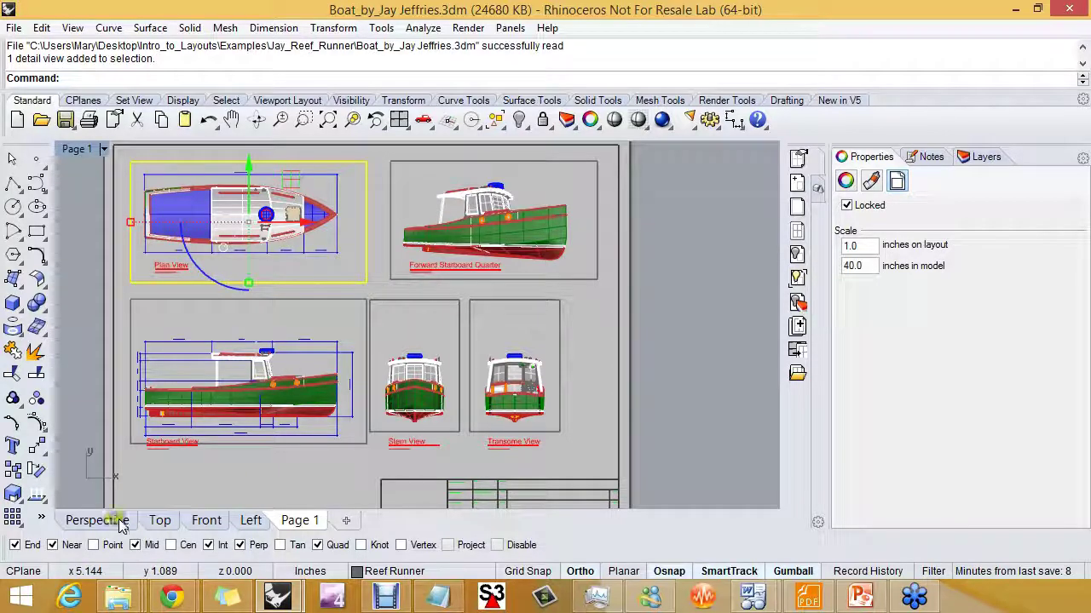
left_click(158, 520)
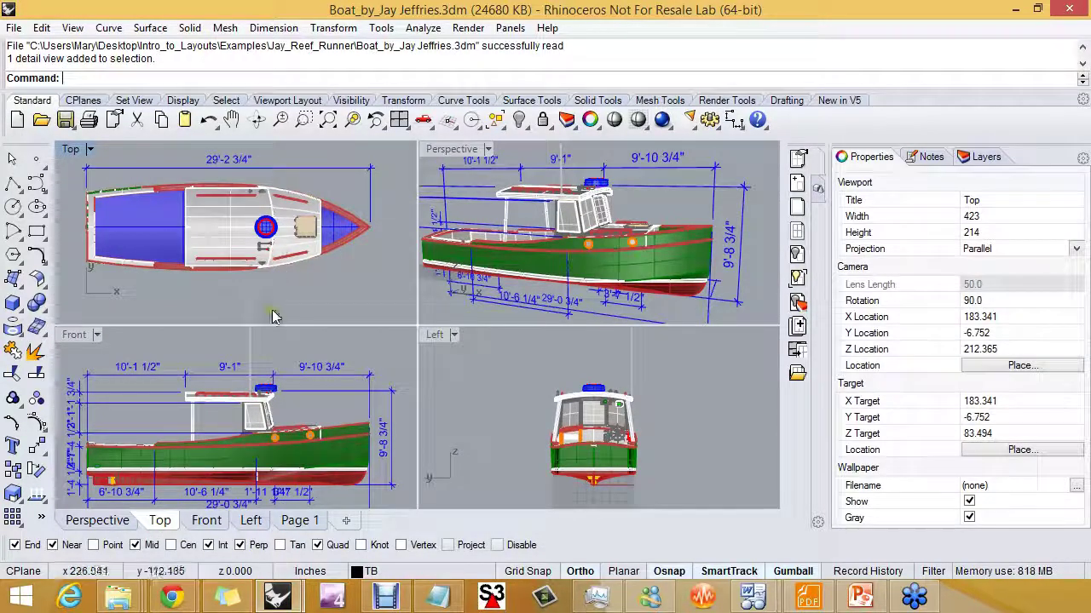
scroll(307, 384, "down", 3)
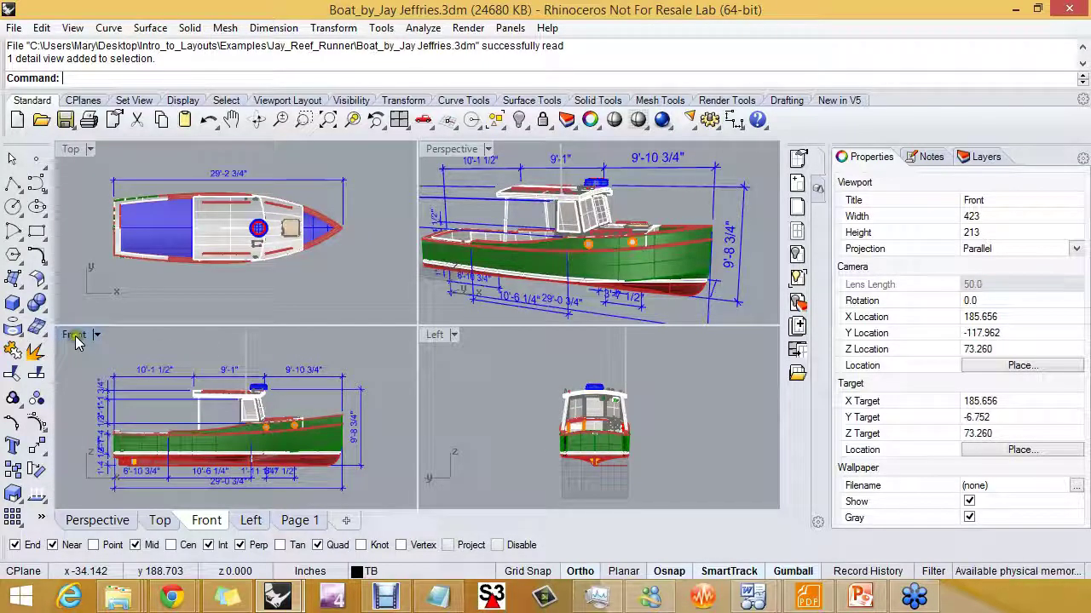
Preview printing the Front viewport Scaled to Fit (3.08%) in Print Setup, then close it
left_click(88, 119)
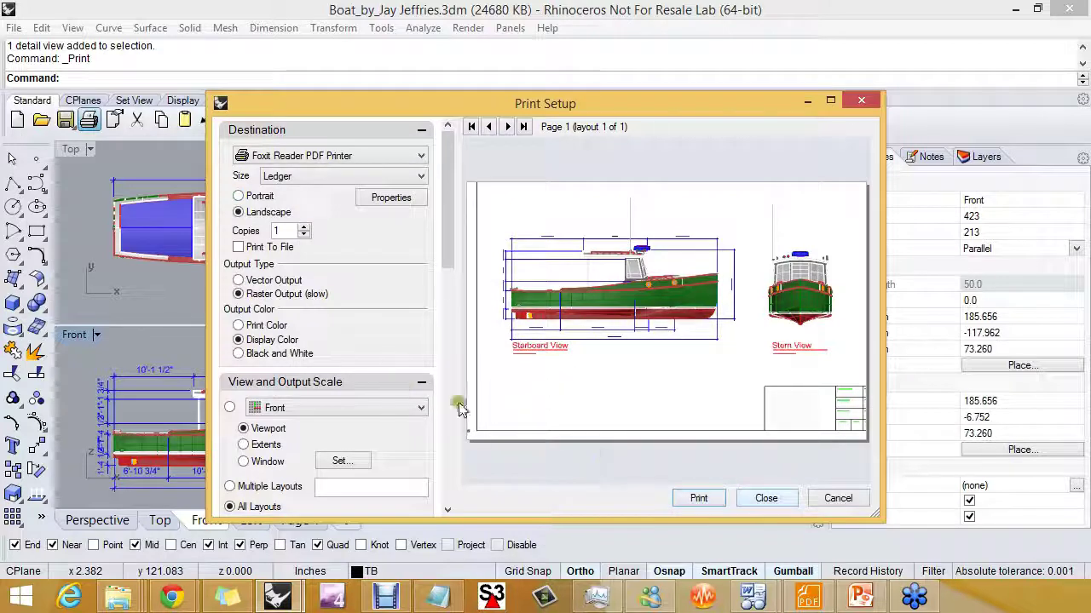
left_click_drag(446, 249, 442, 291)
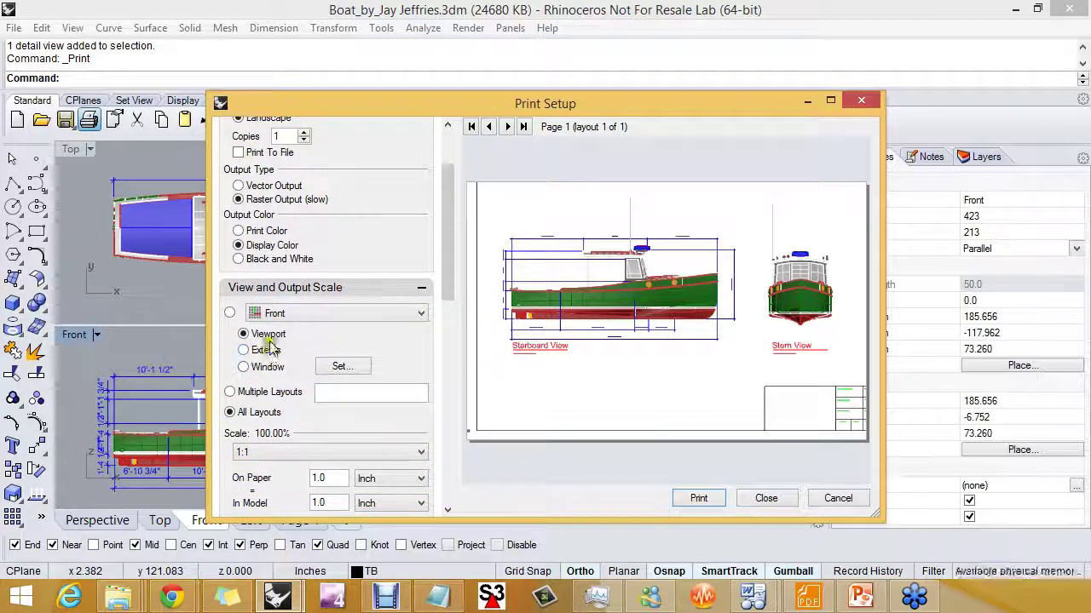
left_click(308, 314)
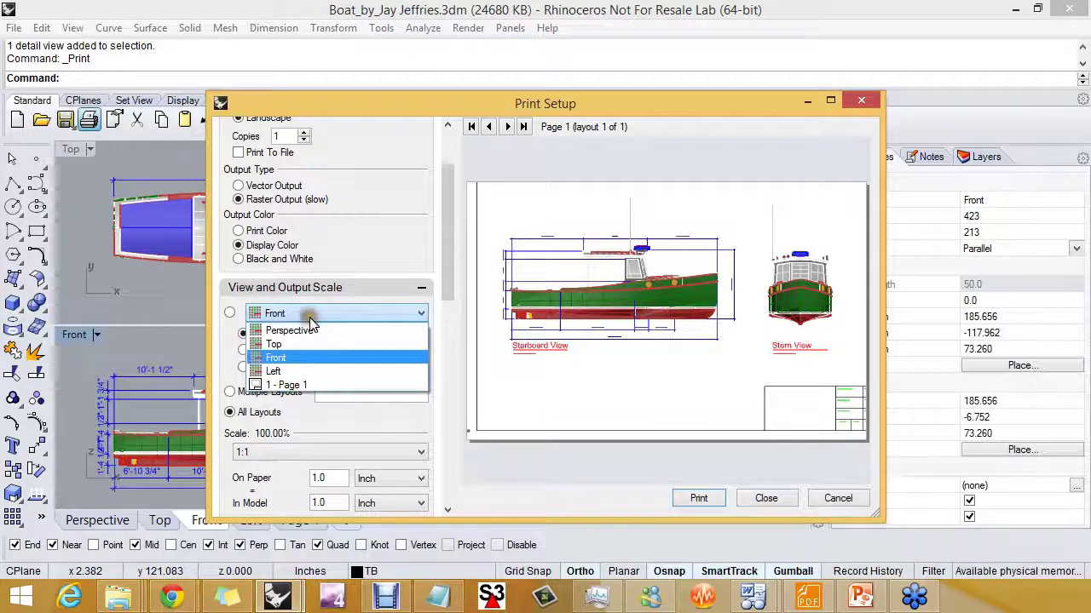
left_click(276, 358)
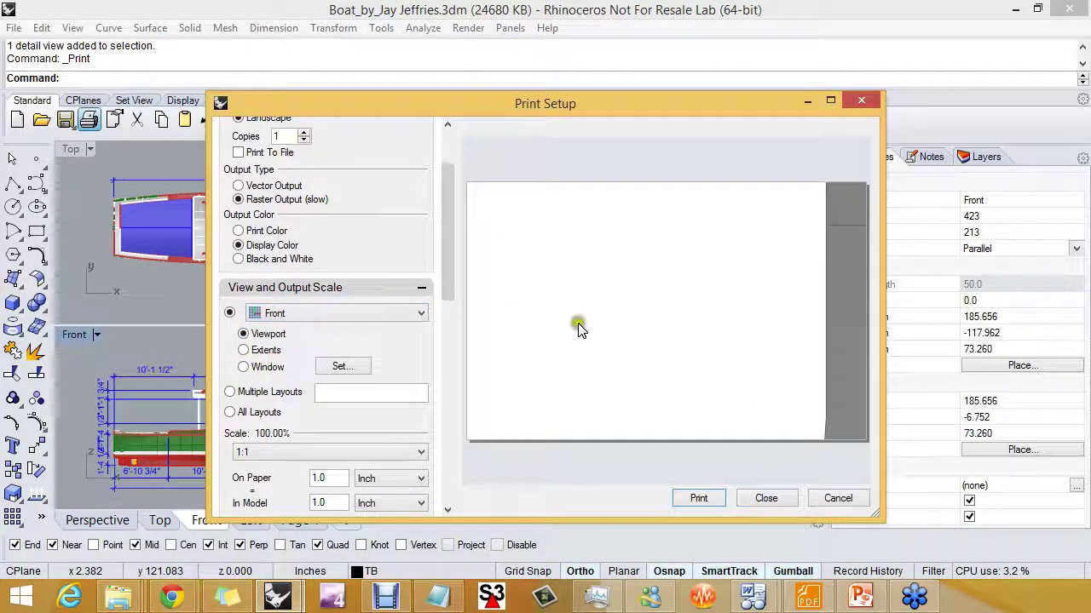
left_click(277, 456)
left_click_drag(417, 275, 428, 225)
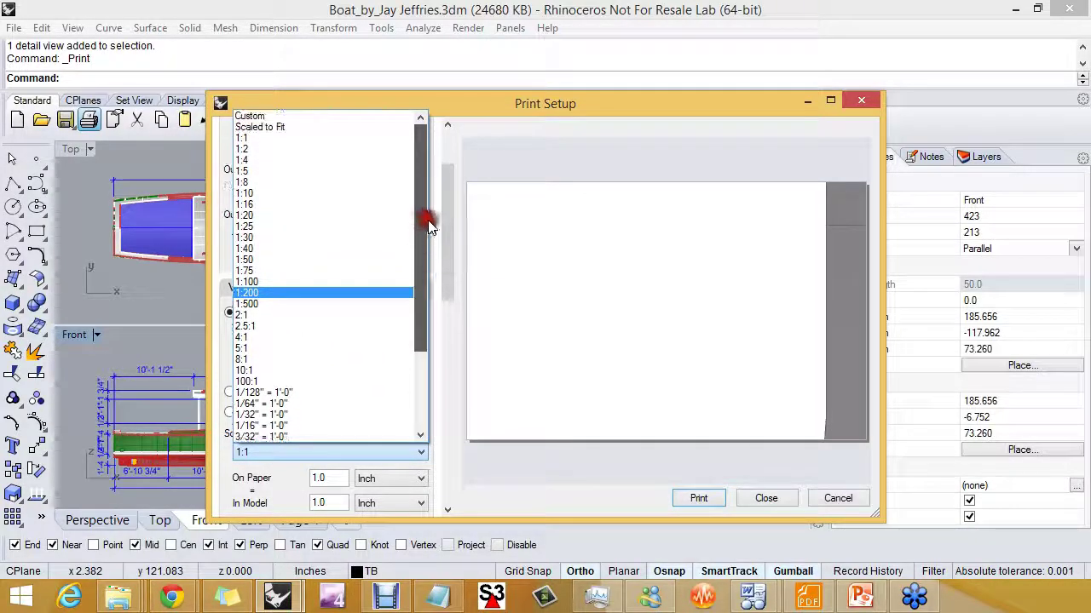
left_click(313, 127)
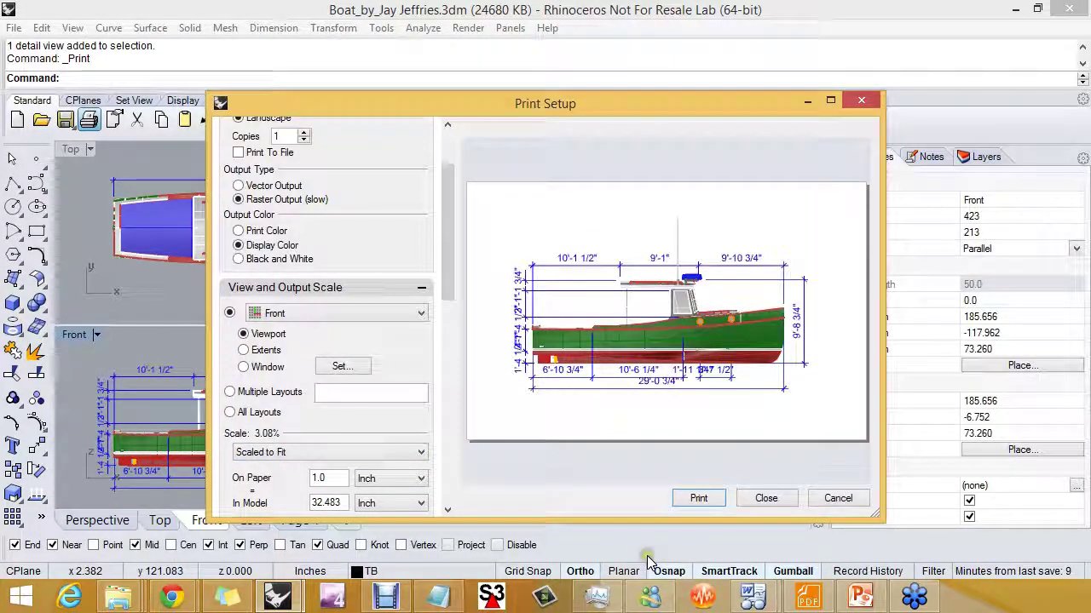
left_click(765, 500)
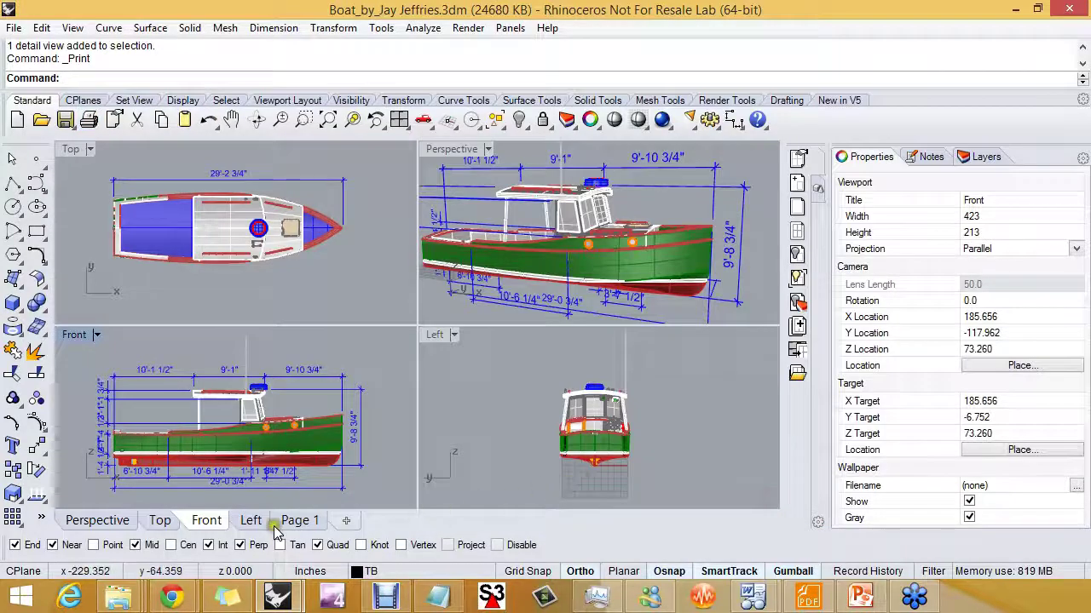
On the Page 1 layout, make the Forward Starboard Quarter detail active
left_click(285, 523)
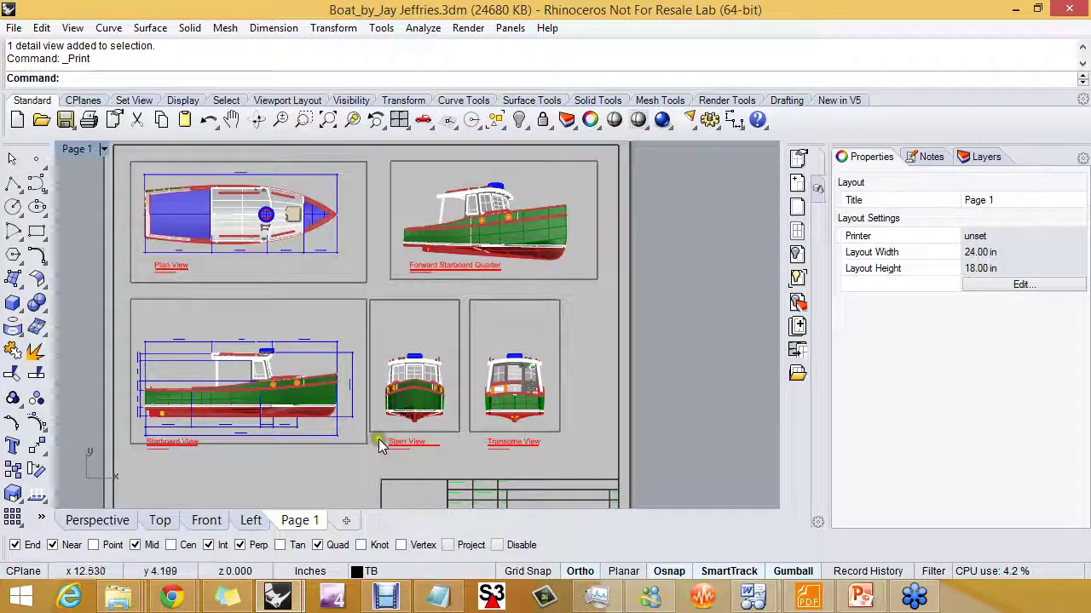
left_click(580, 229)
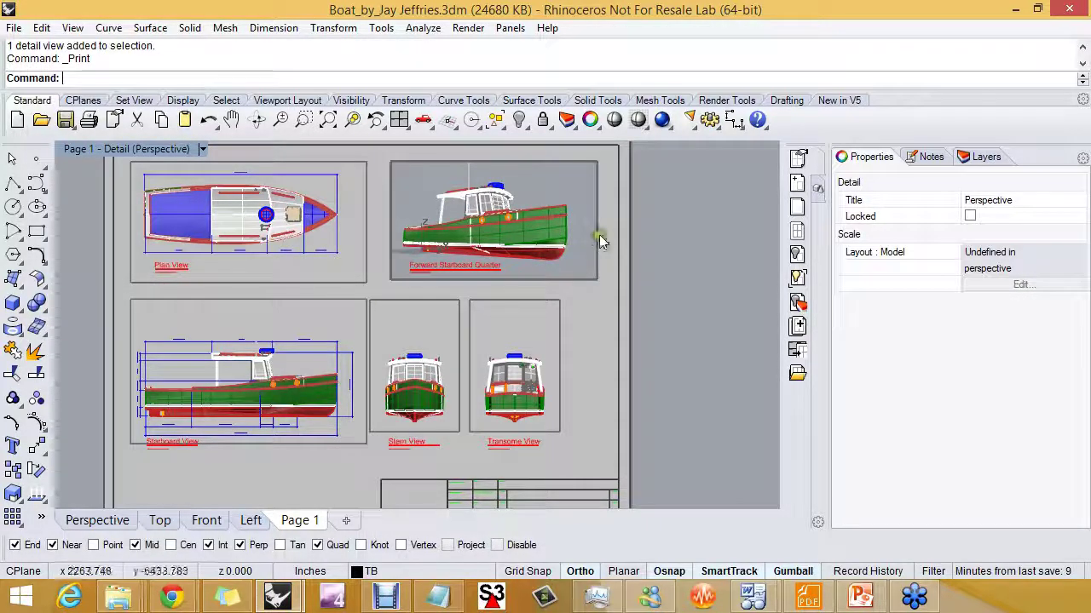
left_click(603, 234)
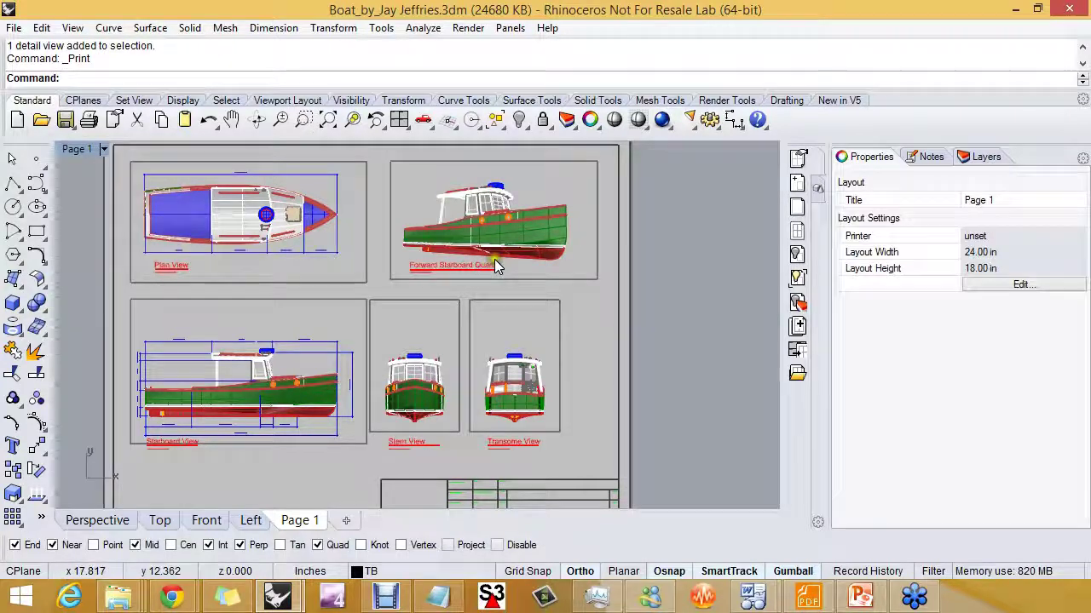
double_click(576, 258)
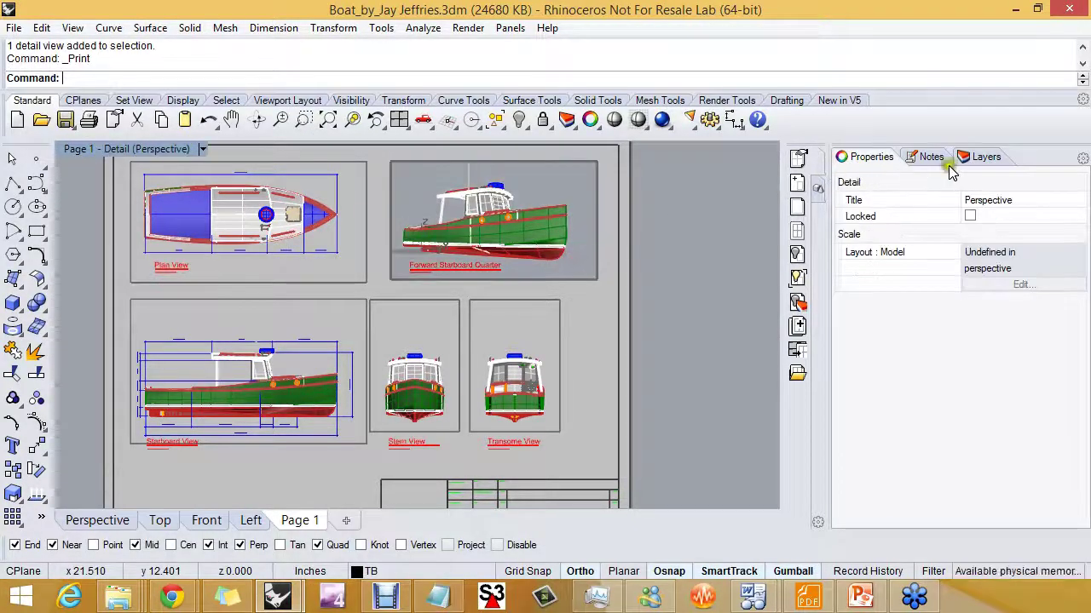
Review the detail's layer list, then bring the Intro_to_layouts slide show to the front
left_click(982, 158)
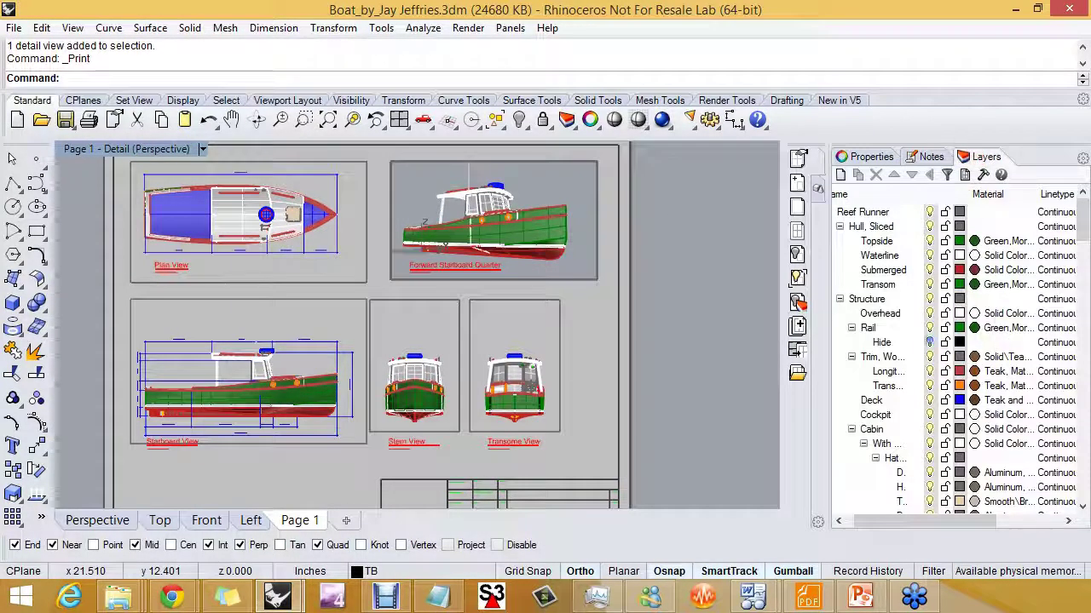
mouse_move(1087, 246)
left_mouse_down()
mouse_move(1078, 349)
mouse_move(1081, 230)
mouse_move(1079, 389)
mouse_move(1079, 217)
left_mouse_up()
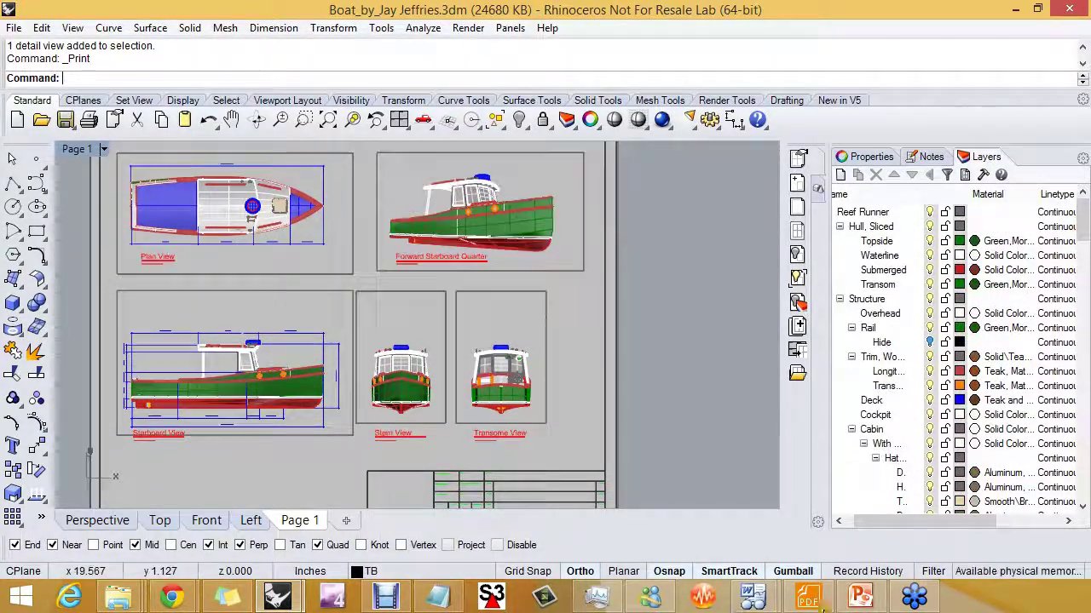
mouse_move(820, 601)
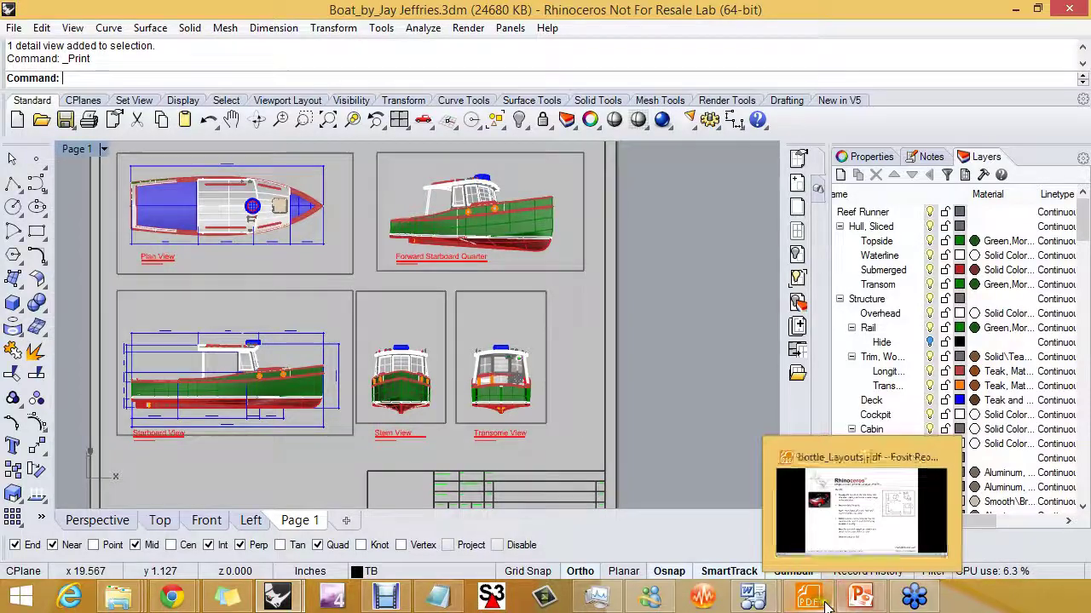
left_click(859, 601)
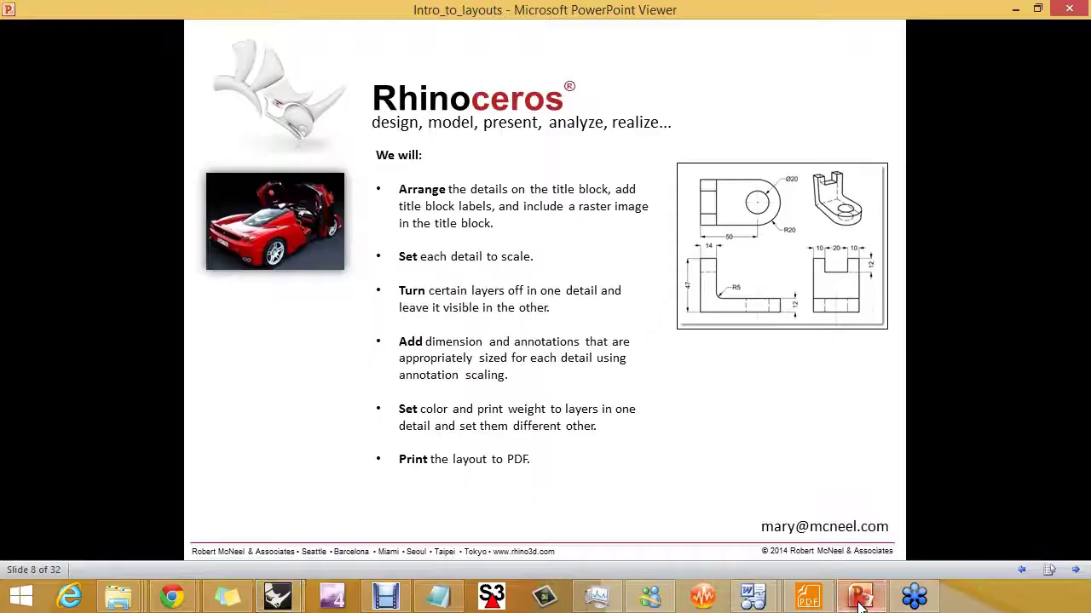